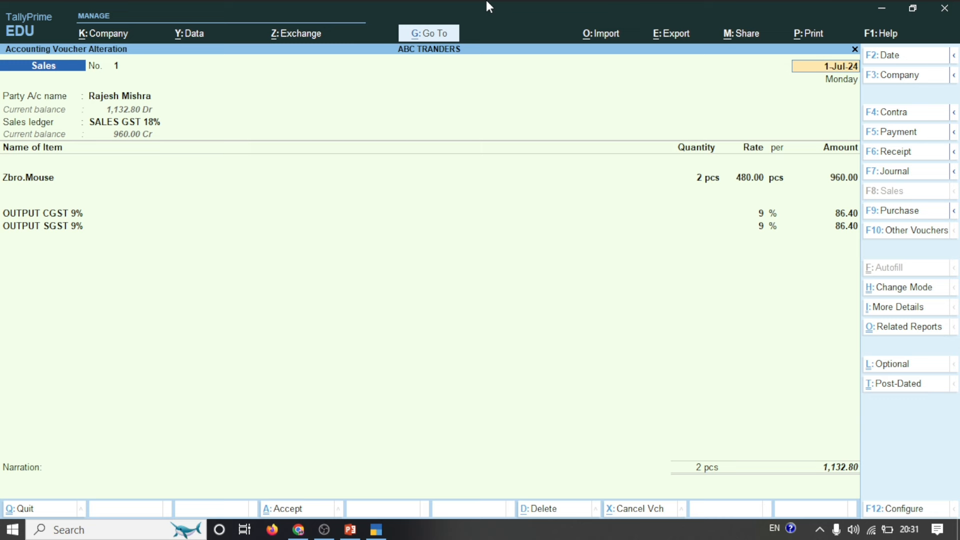
Save the altered sales voucher No. 1 and leave voucher entry
{"action": "key", "text": "ctrl+a"}
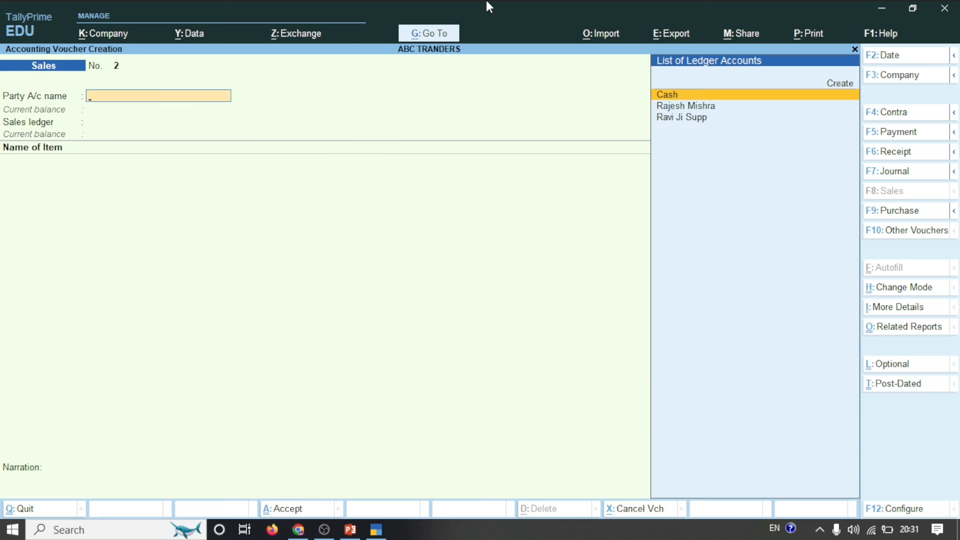
{"action": "key", "text": "Escape"}
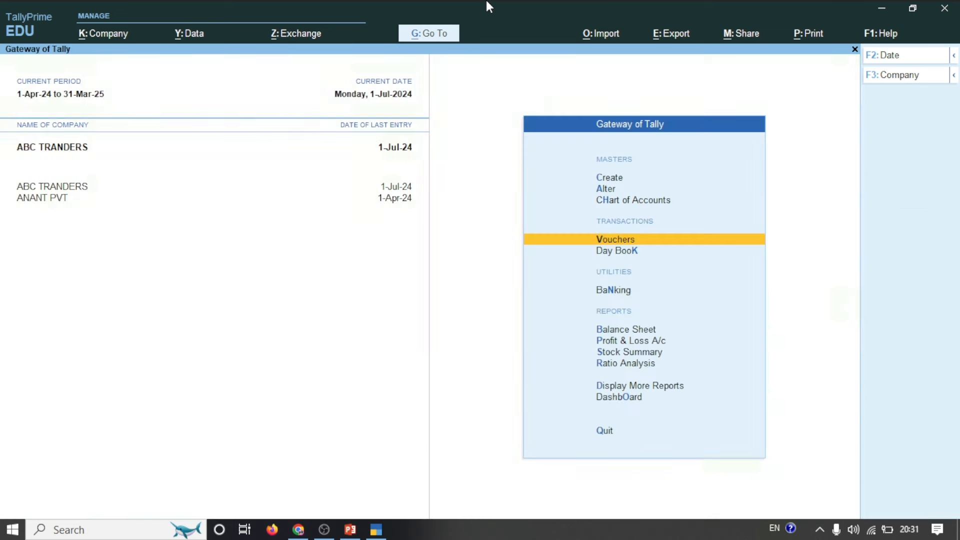
Open the Account Books section among the additional display reports
{"action": "key", "text": "Down"}
{"action": "key", "text": "Down"}
{"action": "key", "text": "Down"}
{"action": "key", "text": "Down"}
{"action": "key", "text": "Down"}
{"action": "key", "text": "Down"}
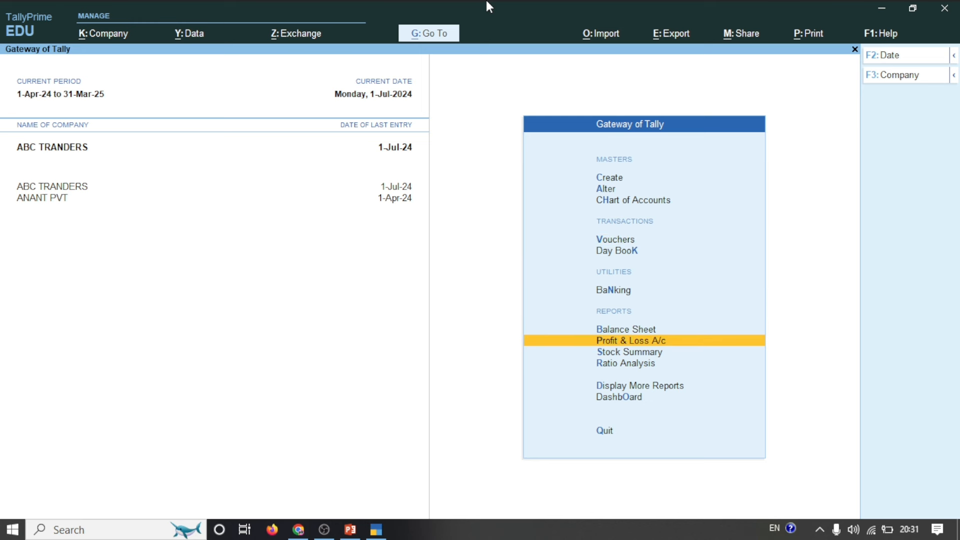
{"action": "key", "text": "Down"}
{"action": "key", "text": "Return"}
{"action": "key", "text": "Down"}
{"action": "key", "text": "Down"}
{"action": "key", "text": "Down"}
{"action": "key", "text": "Down"}
{"action": "key", "text": "Return"}
View the Group Summary for Duties & Taxes, and return to the Gateway of Tally when done
{"action": "key", "text": "Down"}
{"action": "key", "text": "Down"}
{"action": "key", "text": "Down"}
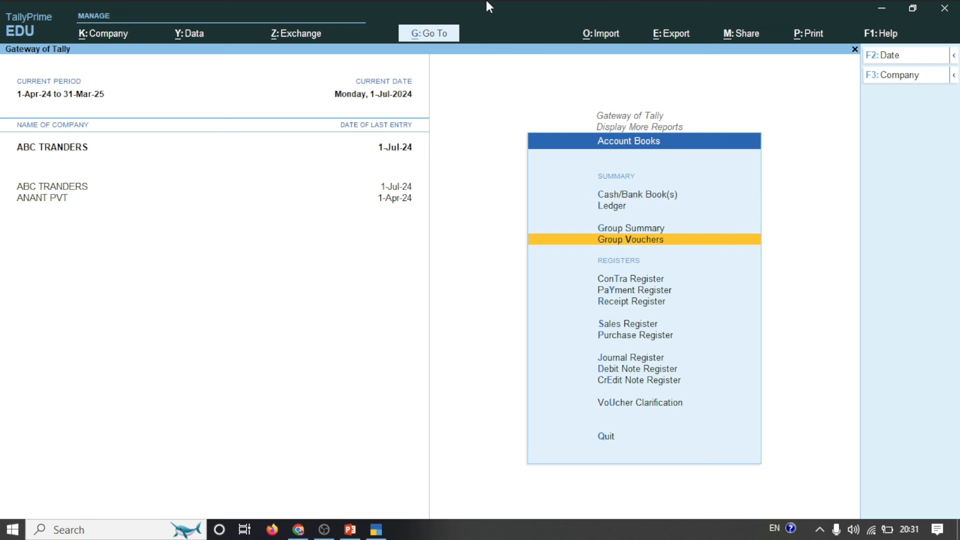
{"action": "key", "text": "Up"}
{"action": "key", "text": "Return"}
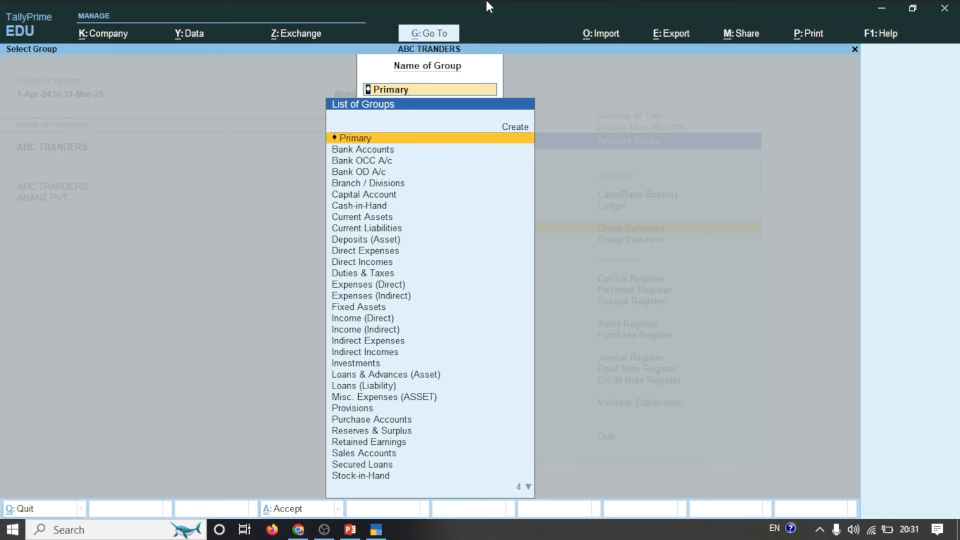
{"action": "type", "text": "Tax"}
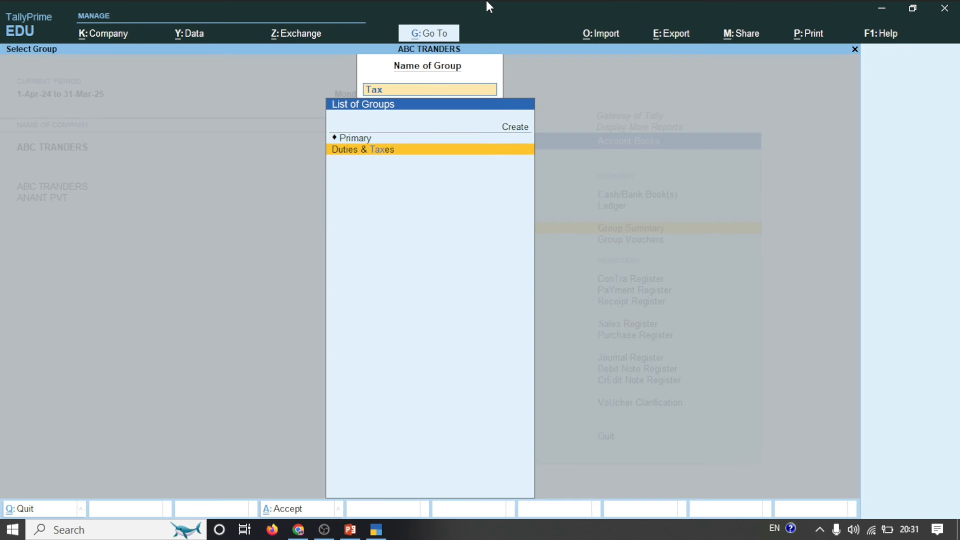
{"action": "key", "text": "Return"}
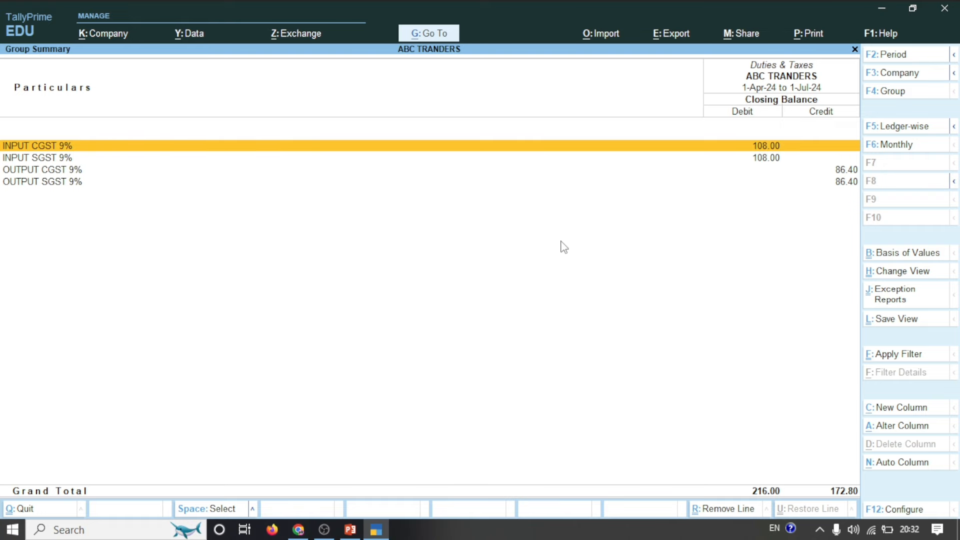
{"action": "key", "text": "Escape"}
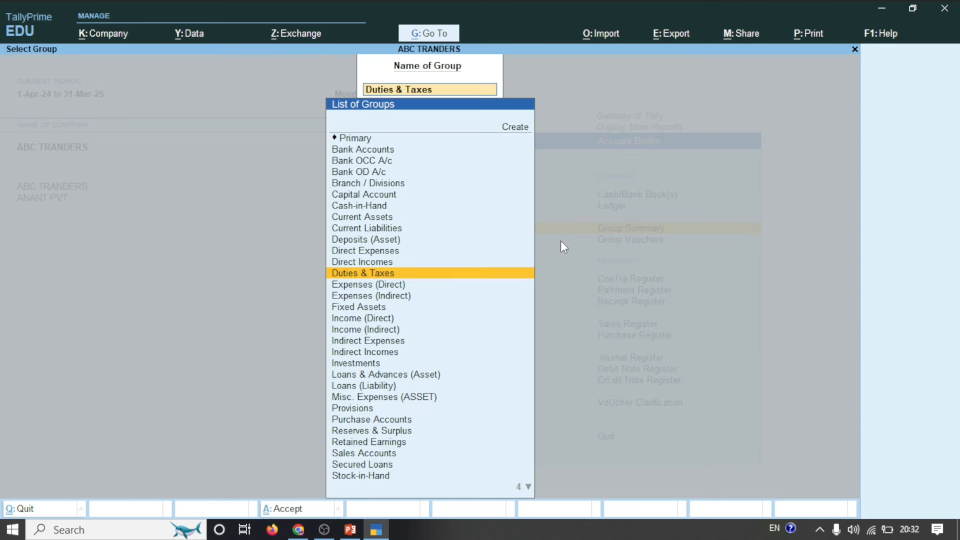
{"action": "key", "text": "Escape"}
{"action": "key", "text": "Escape"}
{"action": "key", "text": "Up"}
{"action": "key", "text": "Up"}
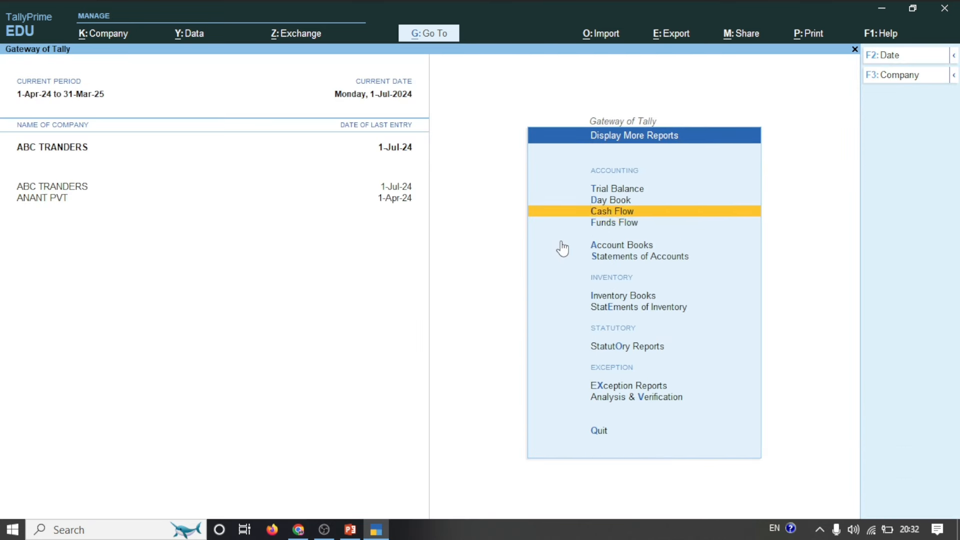
{"action": "key", "text": "Escape"}
Start a new ledger master named GST PAYABLE and place it under the Provisions group
{"action": "key", "text": "Up"}
{"action": "key", "text": "Up"}
{"action": "key", "text": "Up"}
{"action": "key", "text": "Up"}
{"action": "key", "text": "Up"}
{"action": "key", "text": "Up"}
{"action": "key", "text": "Up"}
{"action": "key", "text": "Up"}
{"action": "key", "text": "Up"}
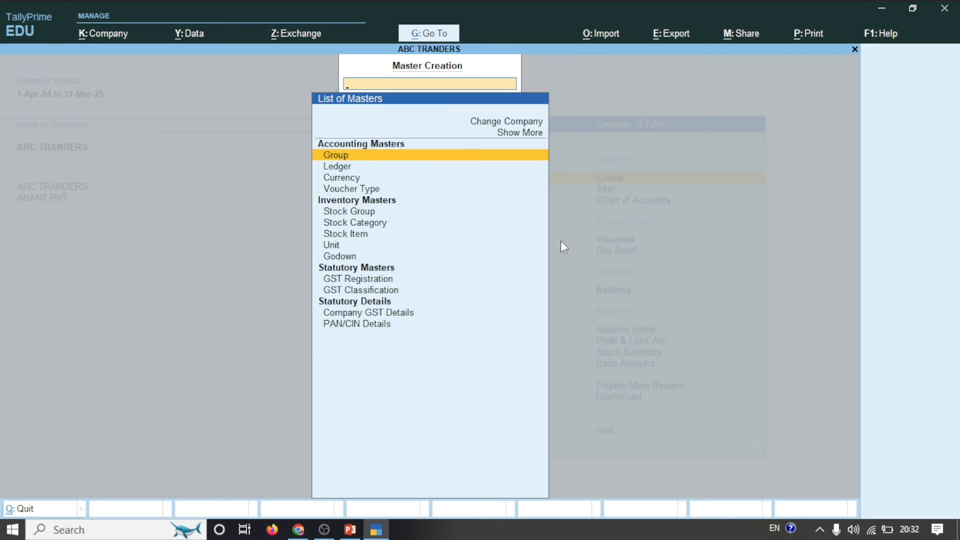
{"action": "key", "text": "Down"}
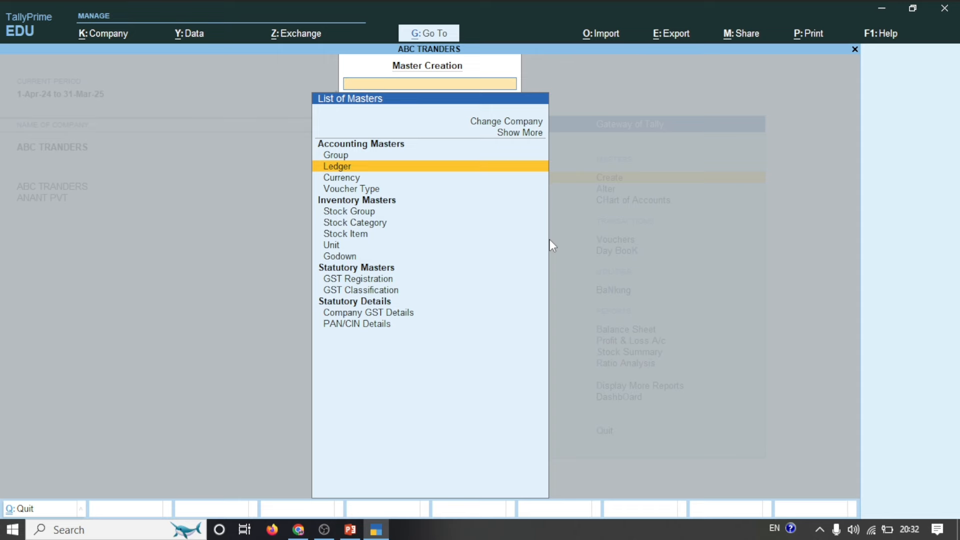
{"action": "key", "text": "Return"}
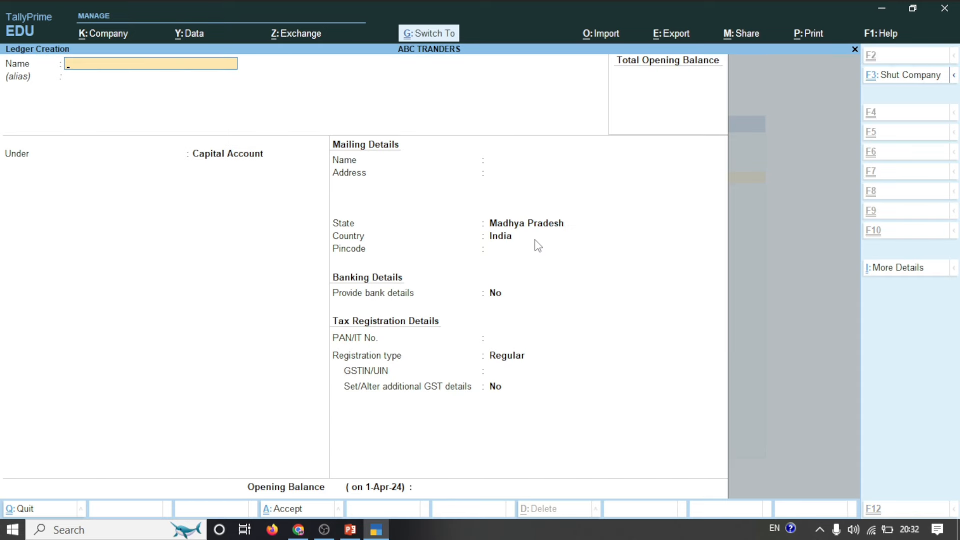
{"action": "key", "text": "ctrl+alt+v"}
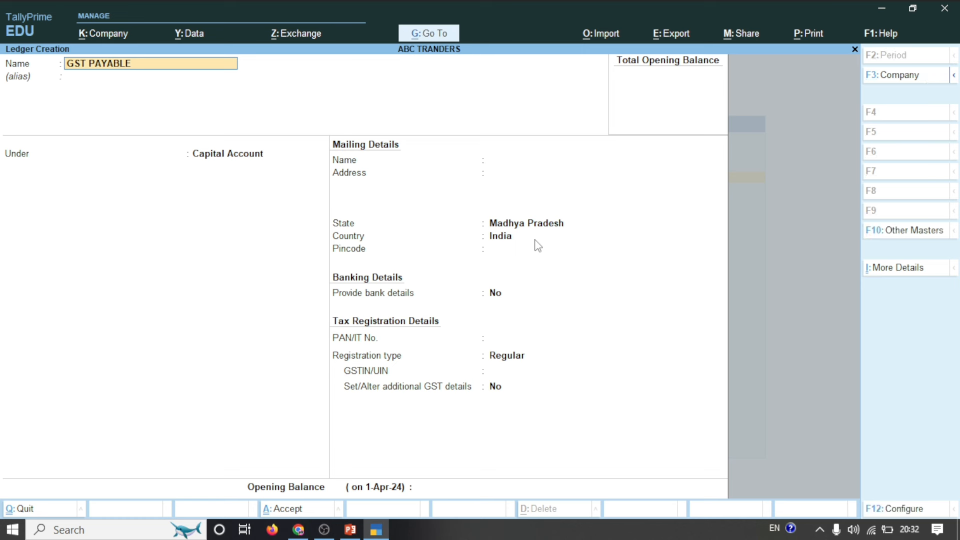
{"action": "key", "text": "Return"}
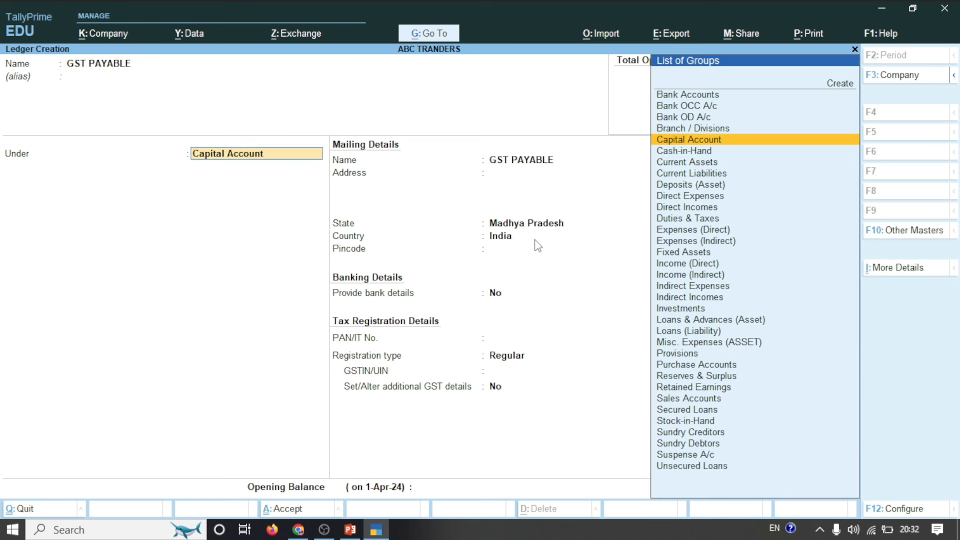
{"action": "type", "text": "Pro"}
{"action": "key", "text": "Return"}
{"action": "key", "text": "Return"}
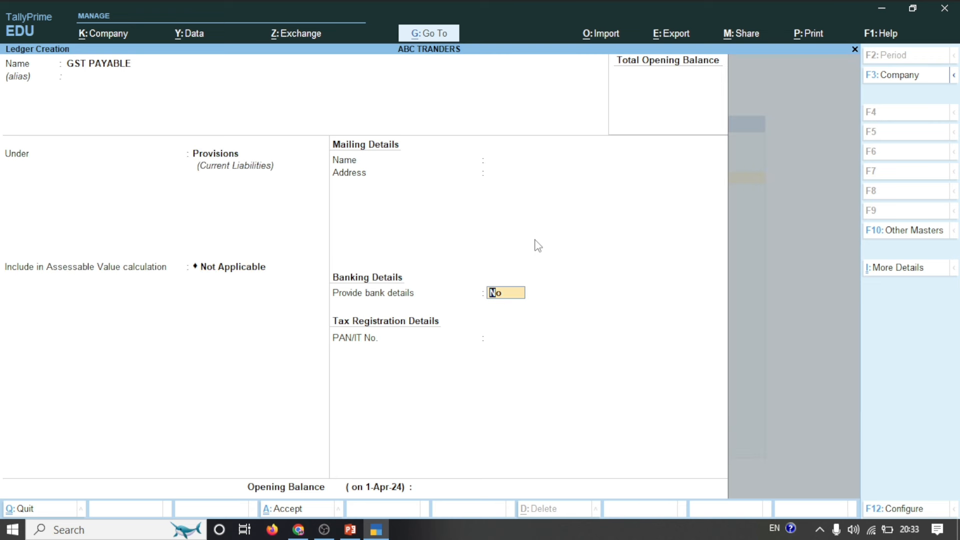
Include the GST PAYABLE ledger in the GST assessable value for Goods, calculated Based on Value, and save it
{"action": "key", "text": "BackSpace"}
{"action": "key", "text": "Down"}
{"action": "key", "text": "Return"}
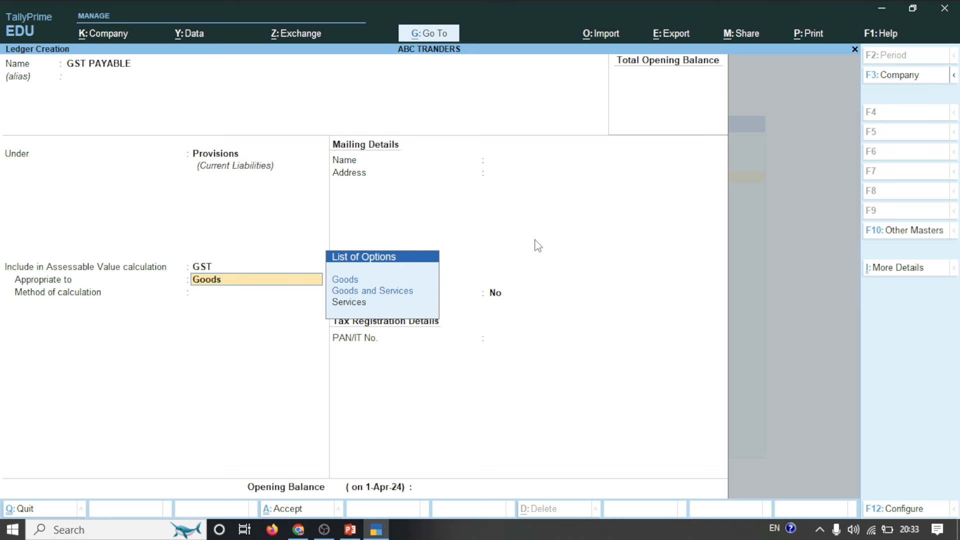
{"action": "key", "text": "Down"}
{"action": "key", "text": "Up"}
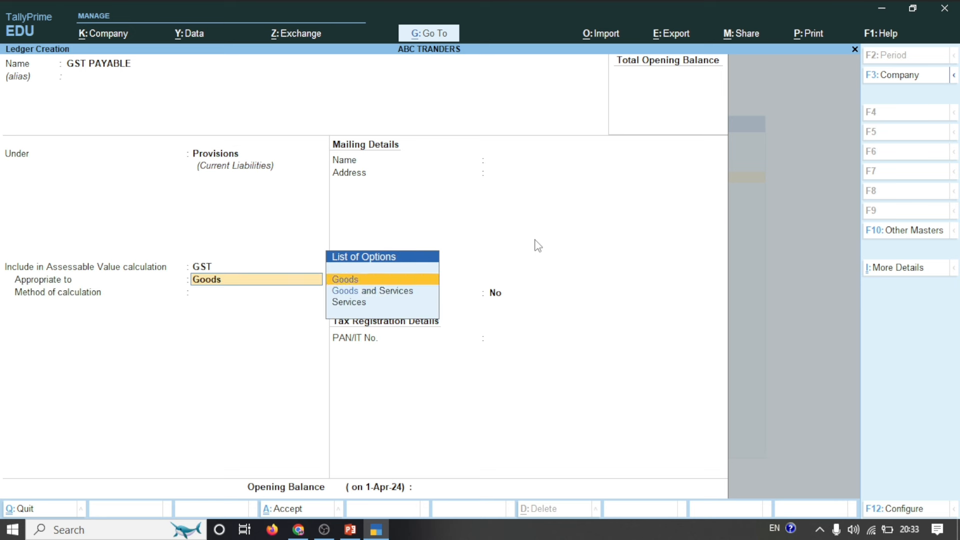
{"action": "key", "text": "Return"}
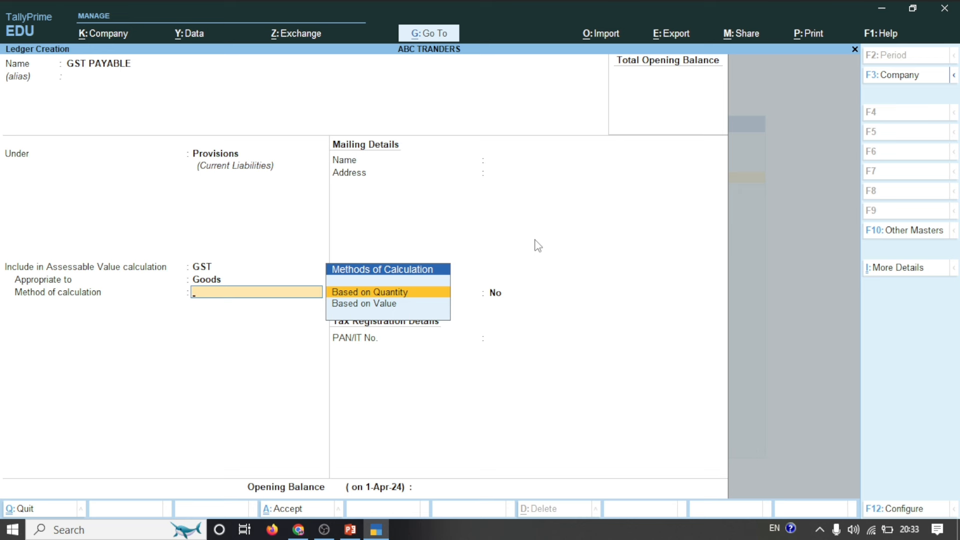
{"action": "key", "text": "Down"}
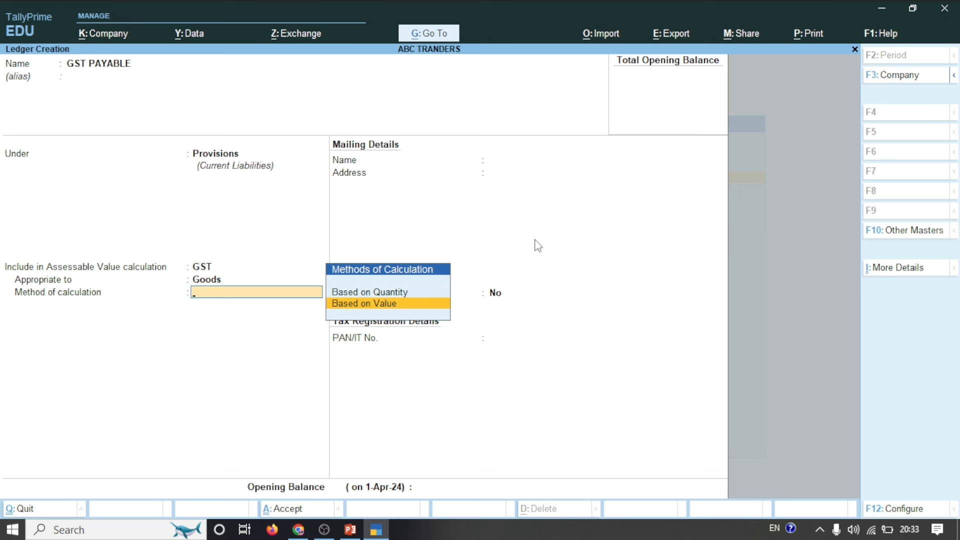
{"action": "key", "text": "Return"}
{"action": "key", "text": "Return"}
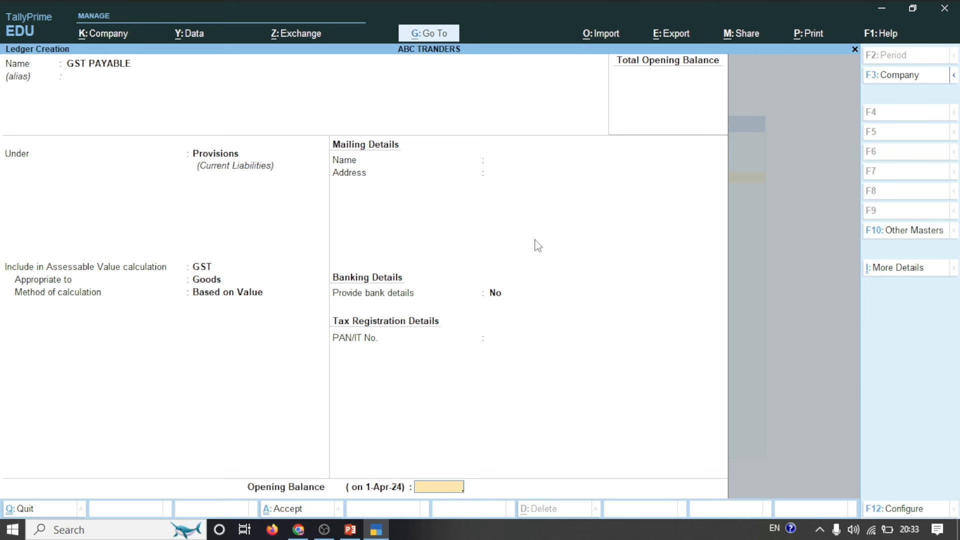
{"action": "key", "text": "Return"}
{"action": "key", "text": "Return"}
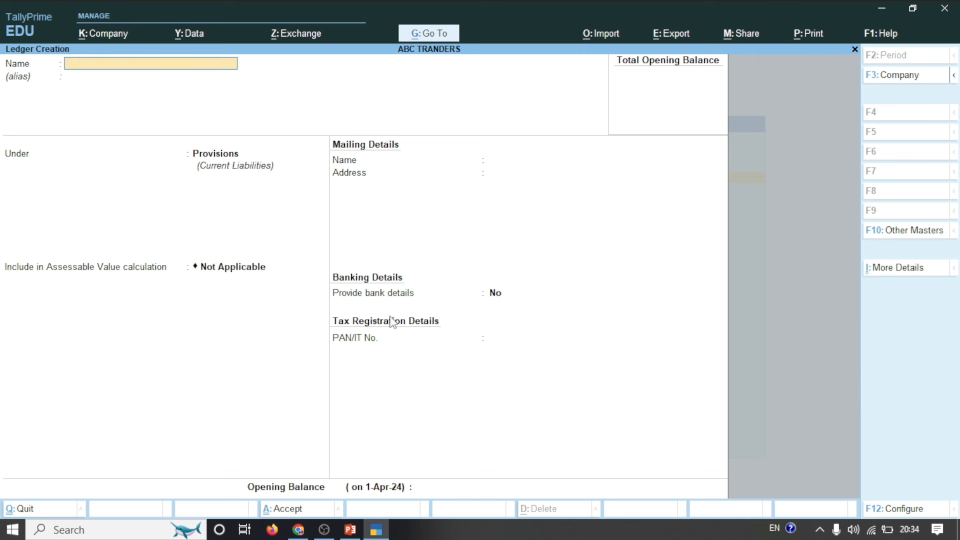
Name the next new ledger GST RECEIVABLE and place it under the Current Assets group
{"action": "key", "text": "ctrl"}
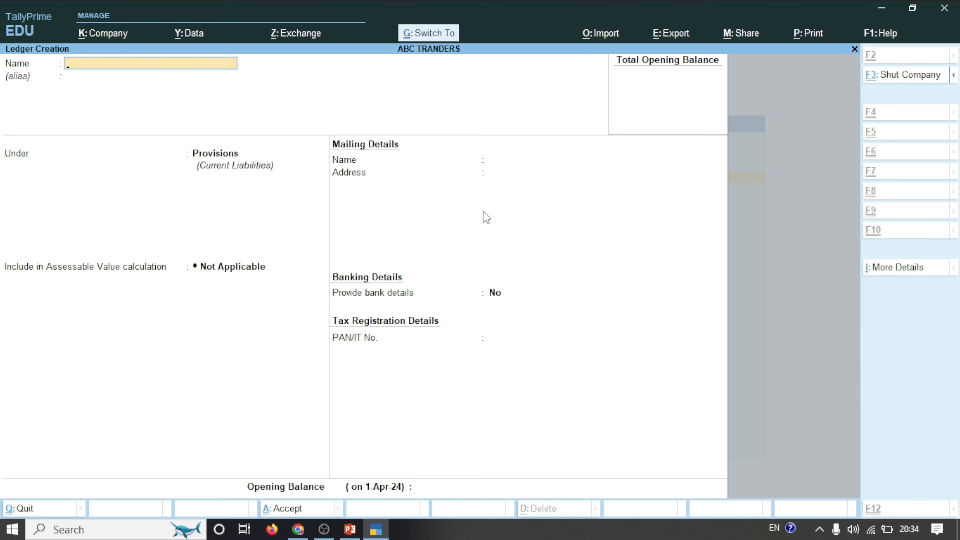
{"action": "type", "text": "GST RECEIVABLE"}
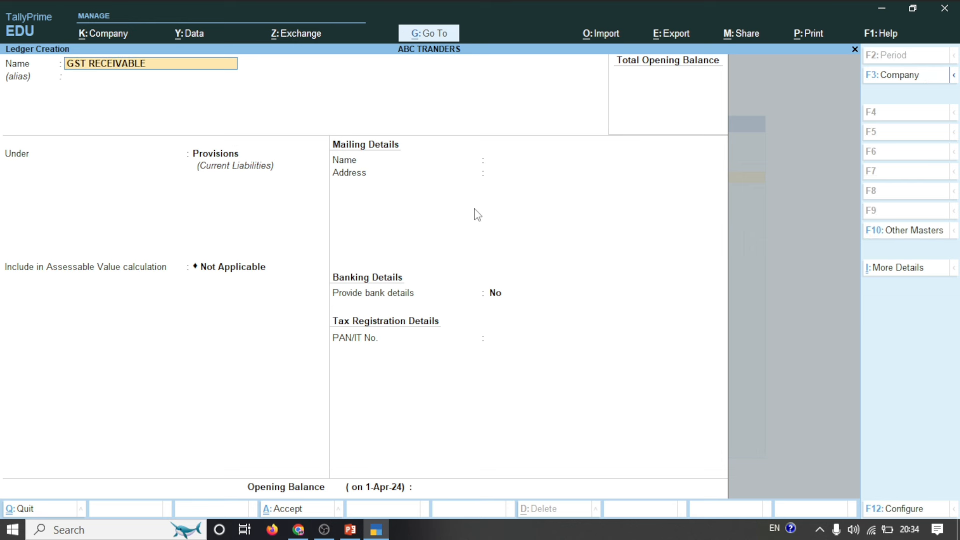
{"action": "key", "text": "Return"}
{"action": "key", "text": "Return"}
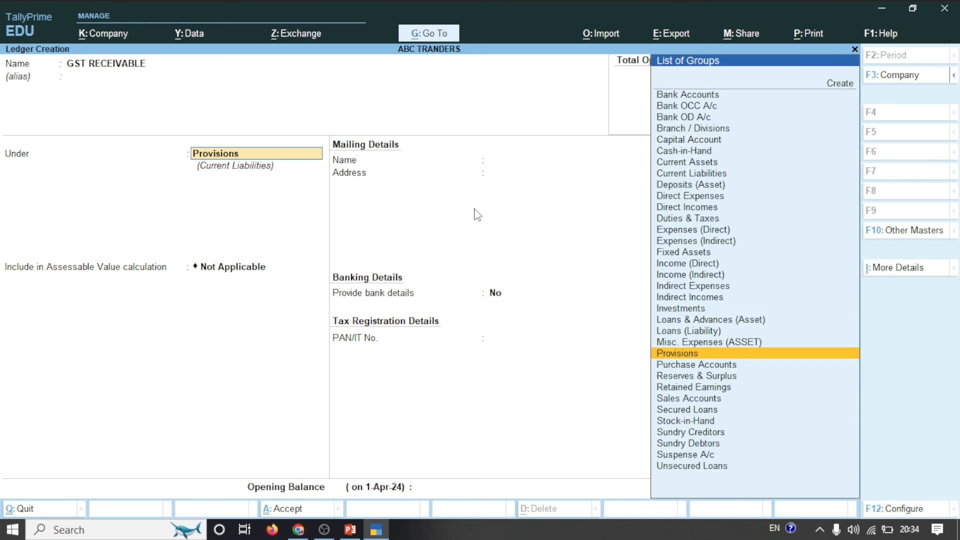
{"action": "type", "text": "Cu"}
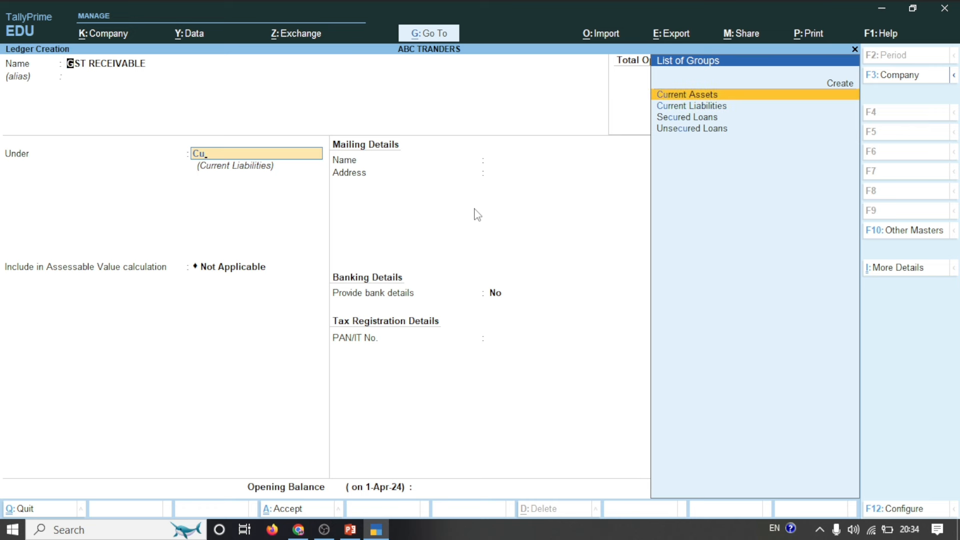
{"action": "key", "text": "Return"}
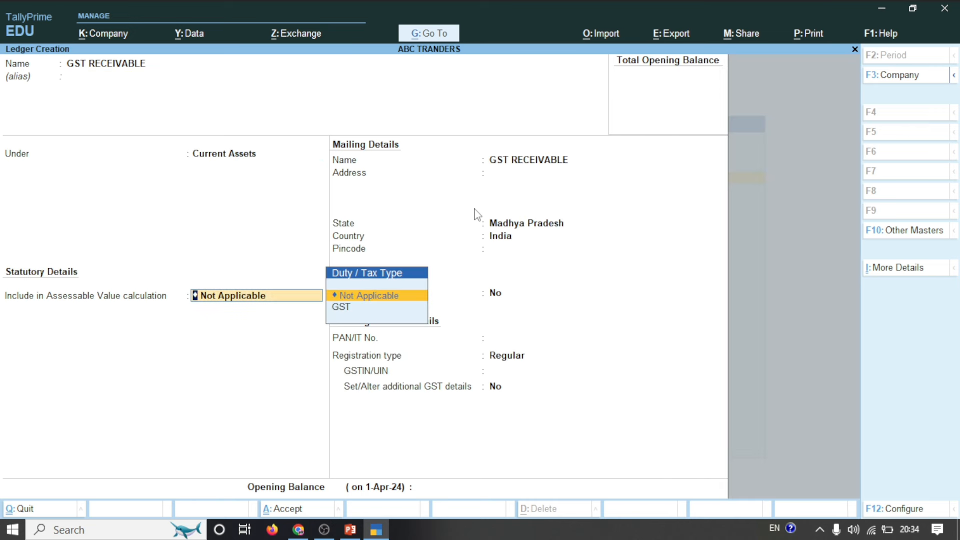
Include GST RECEIVABLE in the GST assessable value calculation for Goods, with the method Based on Value
{"action": "key", "text": "Down"}
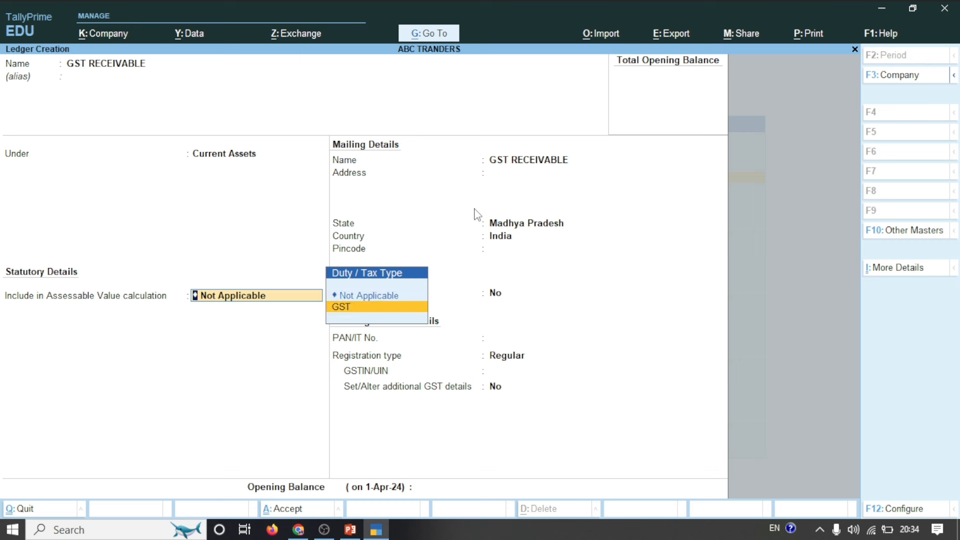
{"action": "key", "text": "Return"}
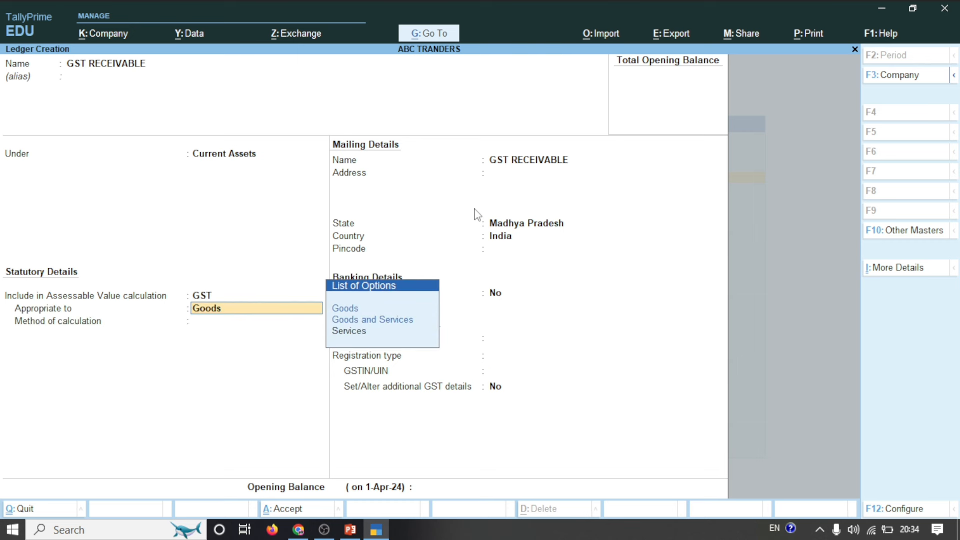
{"action": "key", "text": "Return"}
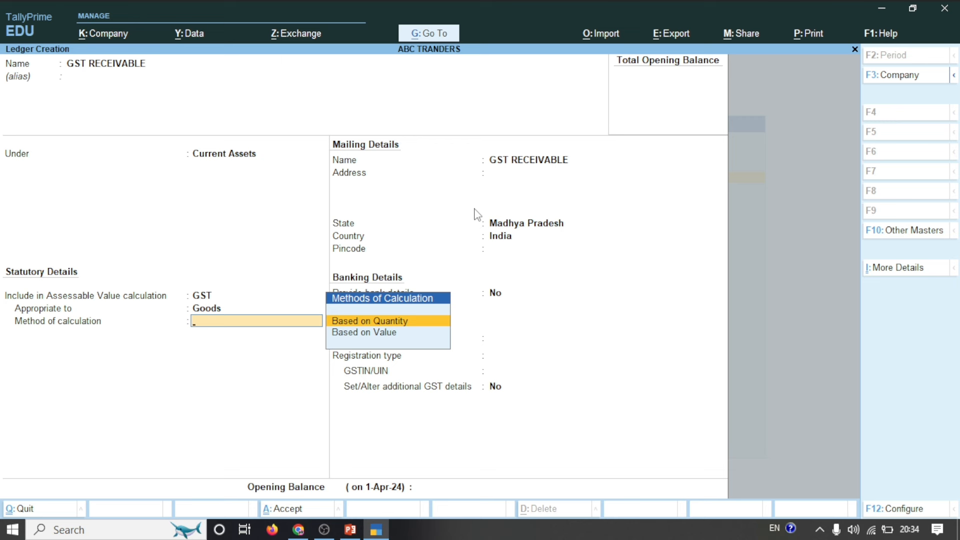
{"action": "key", "text": "Down"}
{"action": "key", "text": "Return"}
Keep the default mailing, banking and tax registration details, leave the opening balance blank, and save the GST RECEIVABLE ledger
{"action": "key", "text": "Return"}
{"action": "key", "text": "Return"}
{"action": "key", "text": "Return"}
{"action": "key", "text": "Return"}
{"action": "key", "text": "Return"}
{"action": "key", "text": "Return"}
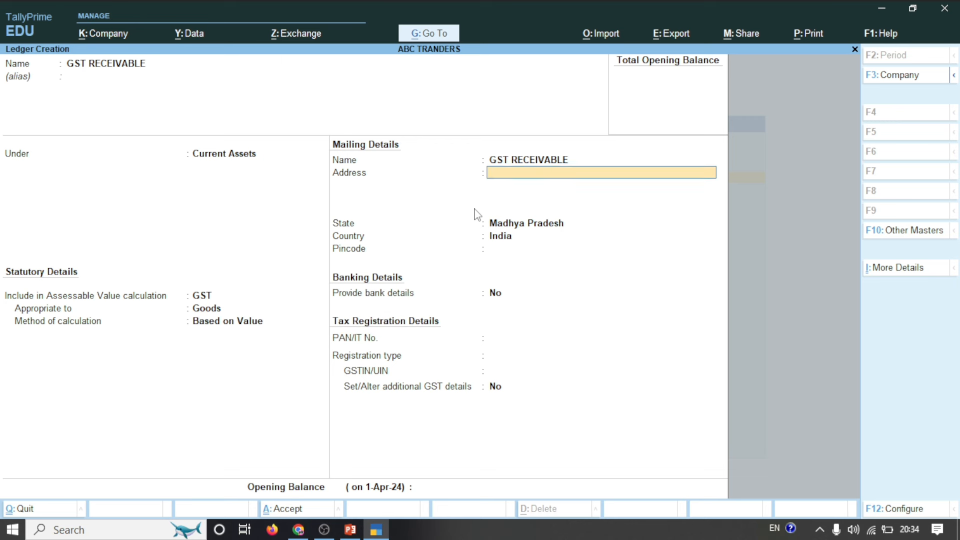
{"action": "key", "text": "Return"}
{"action": "key", "text": "Return"}
{"action": "key", "text": "Return"}
{"action": "key", "text": "Return"}
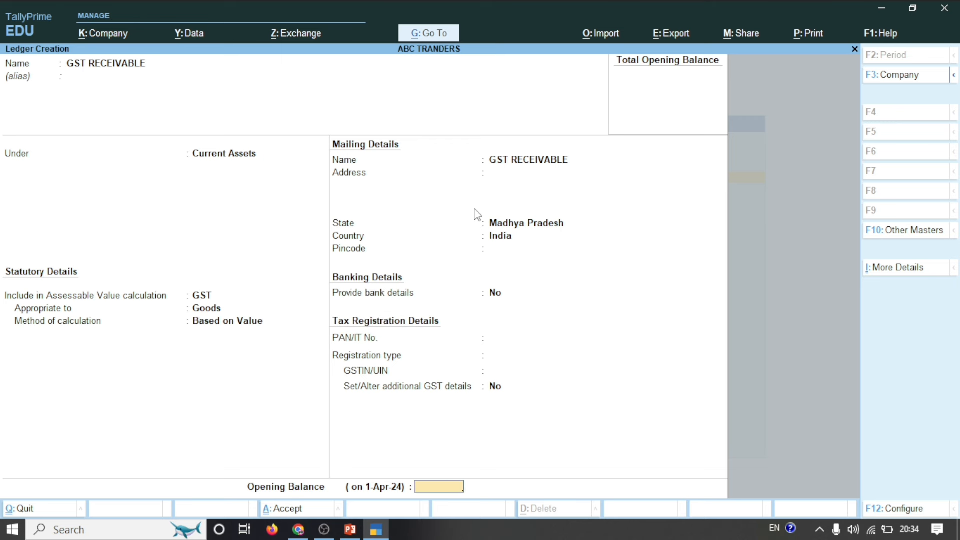
{"action": "key", "text": "Return"}
{"action": "key", "text": "Return"}
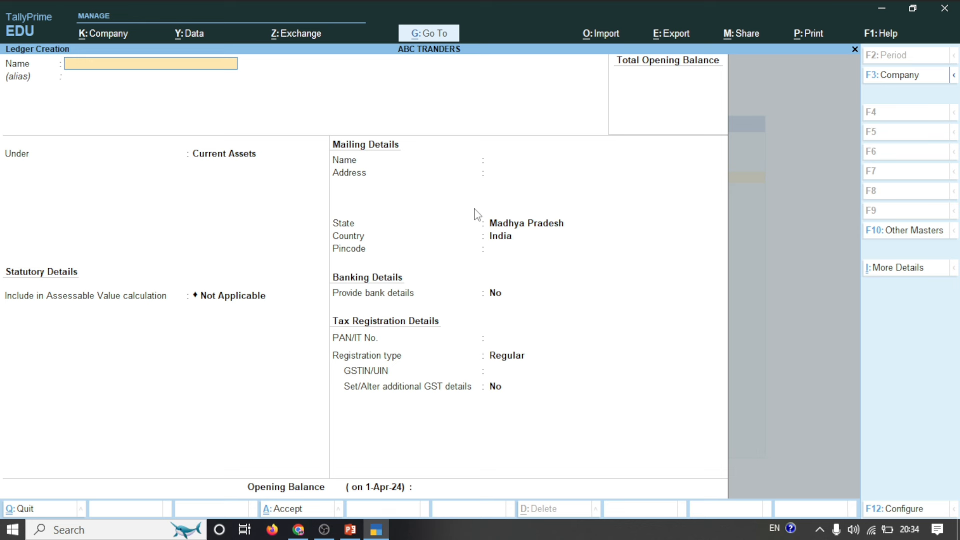
Leave ledger creation and open voucher entry for a new transaction
{"action": "key", "text": "Escape"}
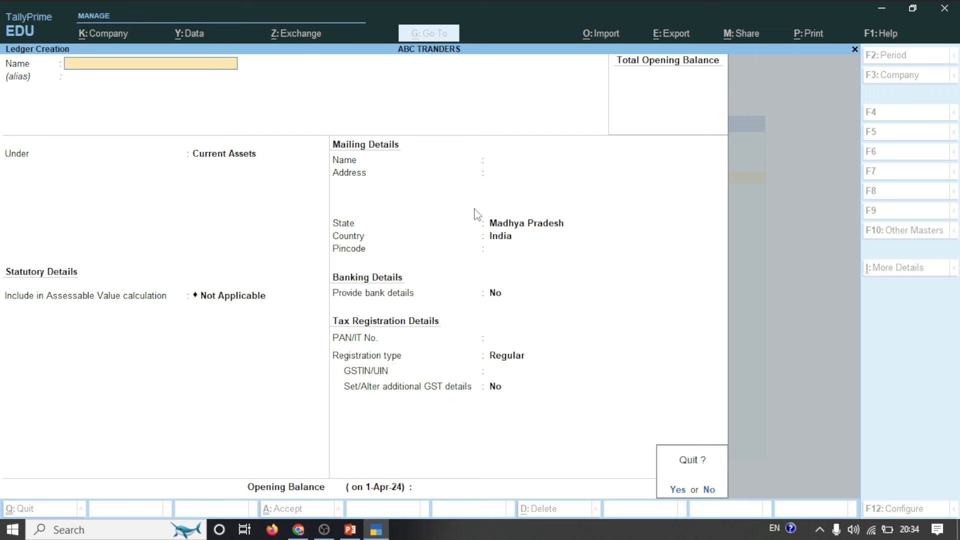
{"action": "key", "text": "y"}
{"action": "key", "text": "Escape"}
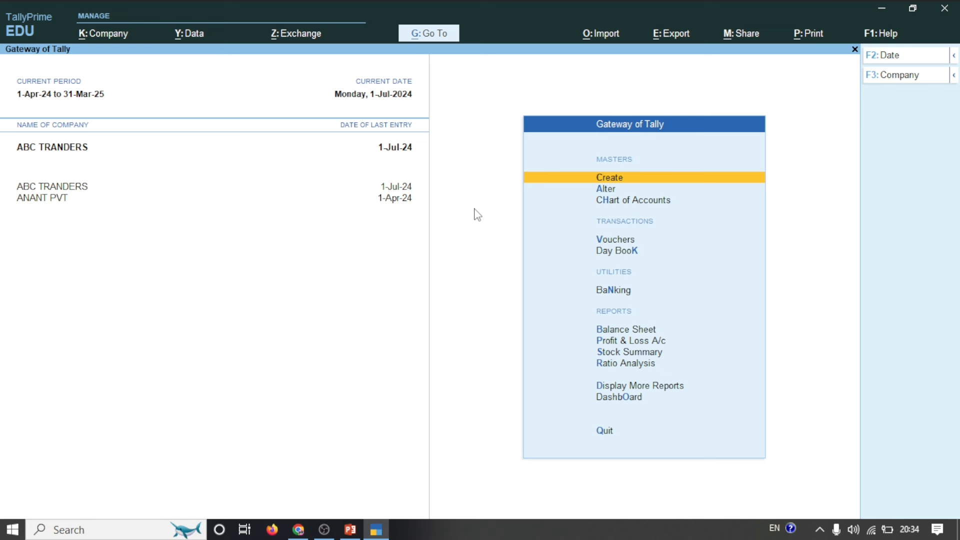
{"action": "key", "text": "Down"}
{"action": "key", "text": "Down"}
{"action": "key", "text": "Down"}
{"action": "key", "text": "Down"}
{"action": "key", "text": "Up"}
{"action": "key", "text": "Return"}
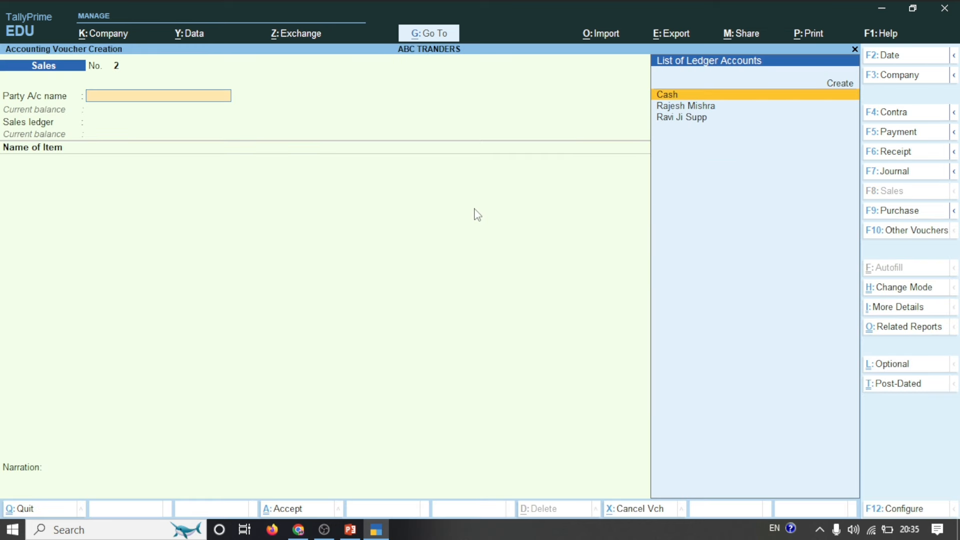
Start a journal voucher and debit OUTPUT CGST 9% with 86.40
{"action": "key", "text": "F7"}
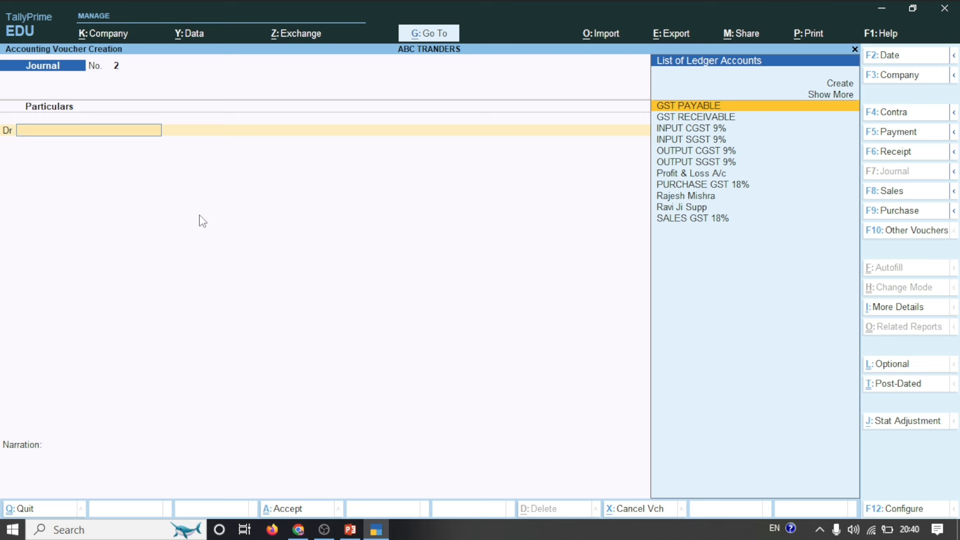
{"action": "key", "text": "Down"}
{"action": "key", "text": "Down"}
{"action": "key", "text": "Down"}
{"action": "key", "text": "Down"}
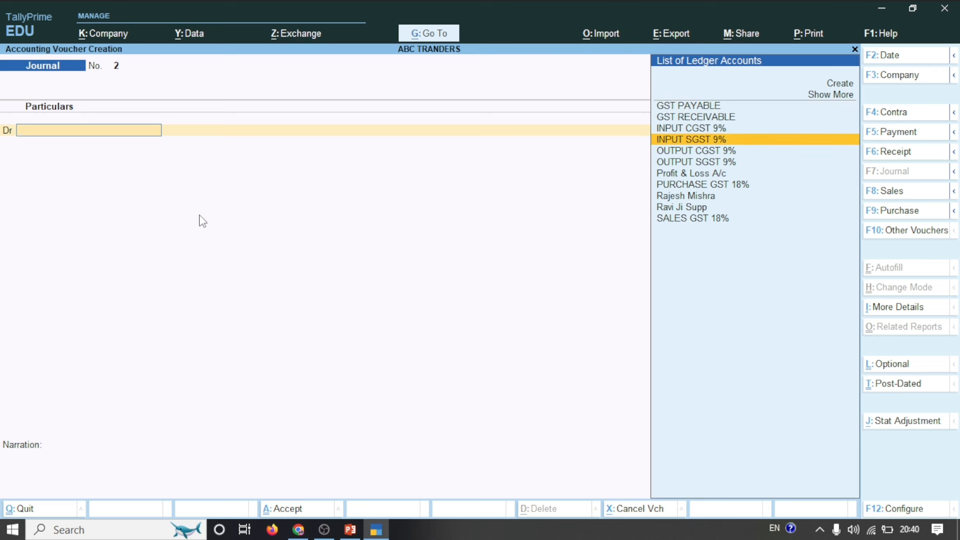
{"action": "key", "text": "Return"}
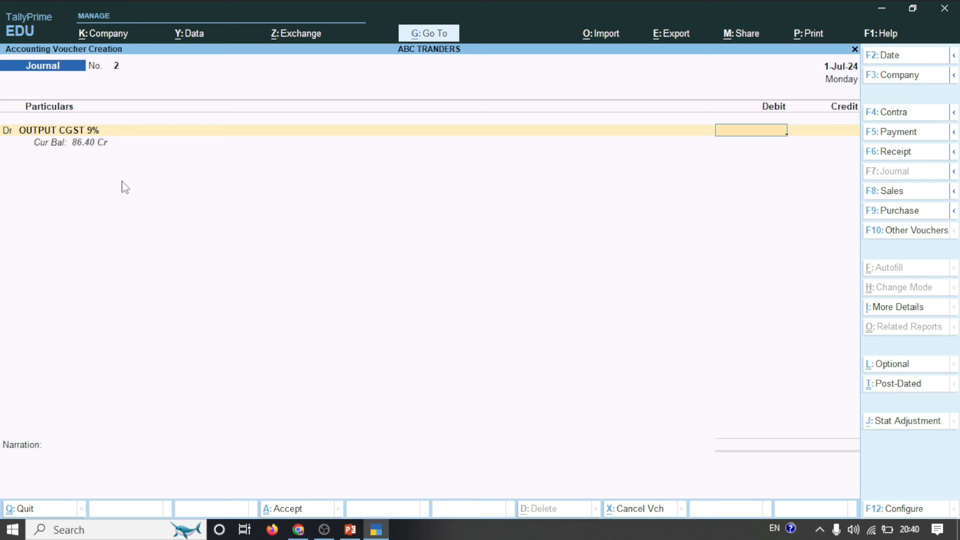
{"action": "type", "text": "86.40"}
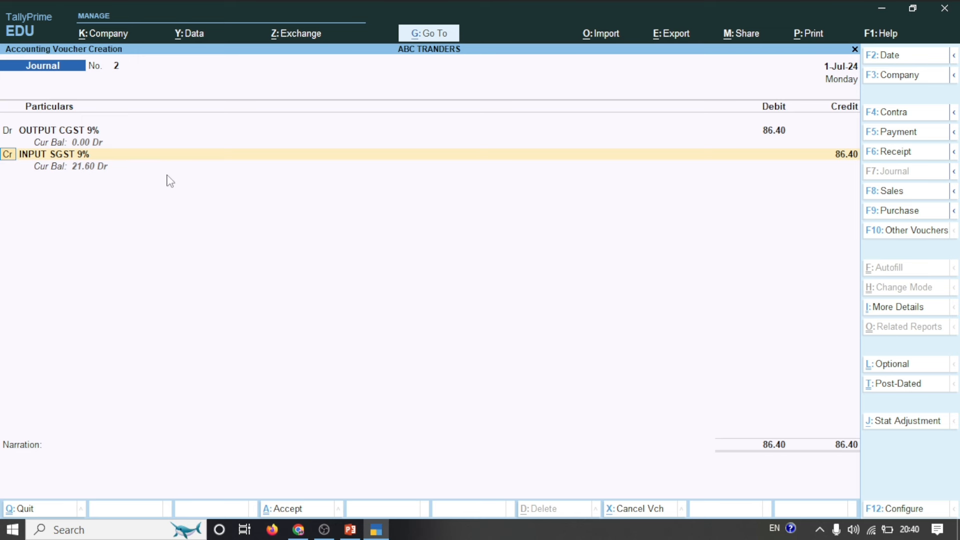
Make the second journal line a debit to OUTPUT SGST 9% for 86.40
{"action": "type", "text": "d"}
{"action": "key", "text": "Return"}
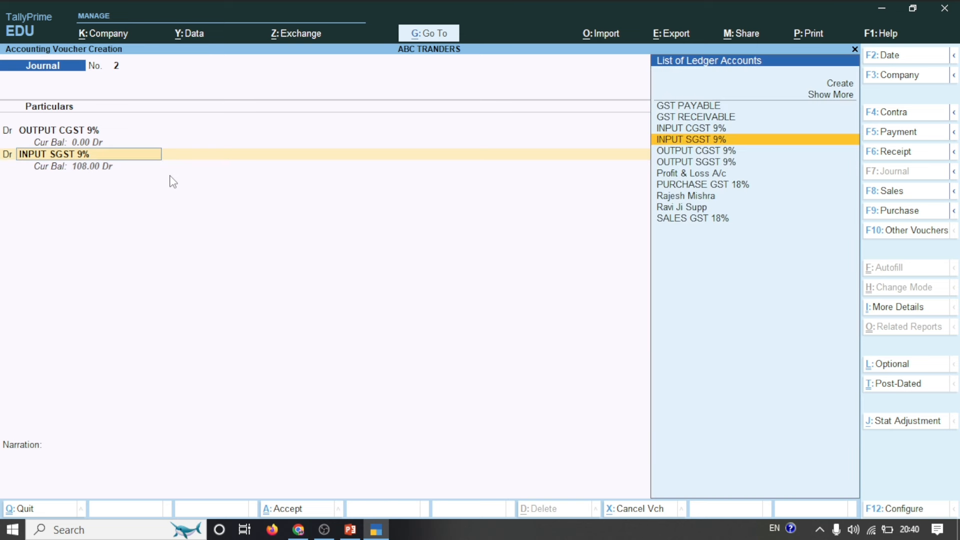
{"action": "type", "text": "Out"}
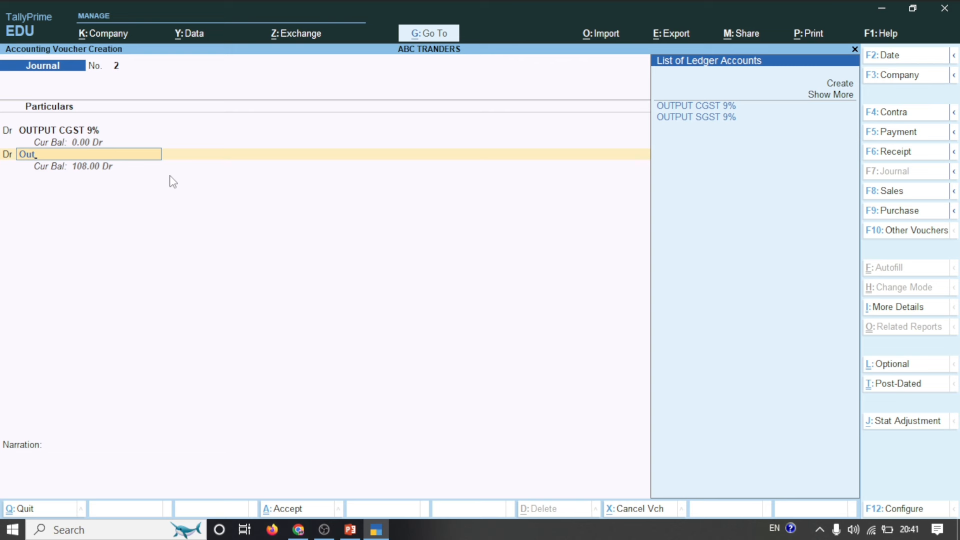
{"action": "key", "text": "Down"}
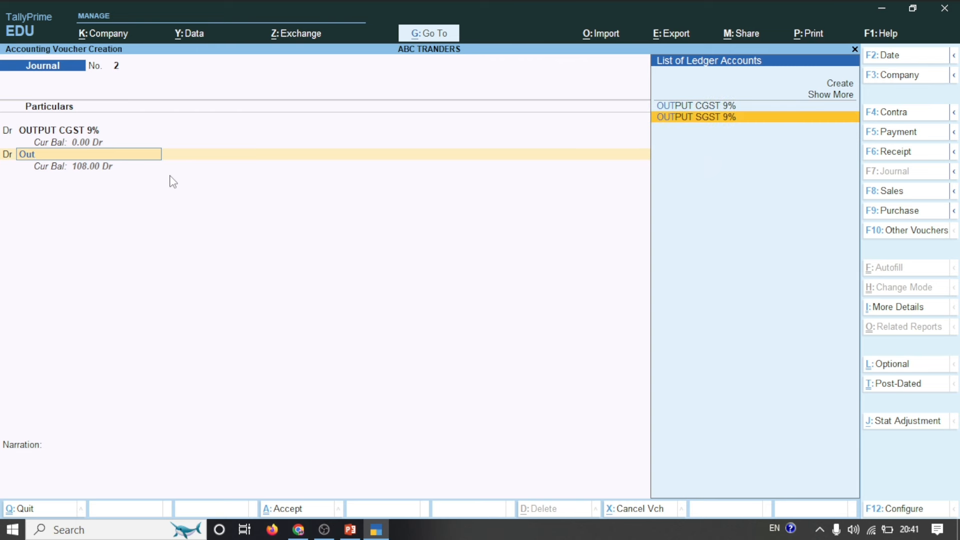
{"action": "key", "text": "Return"}
{"action": "type", "text": "86.40"}
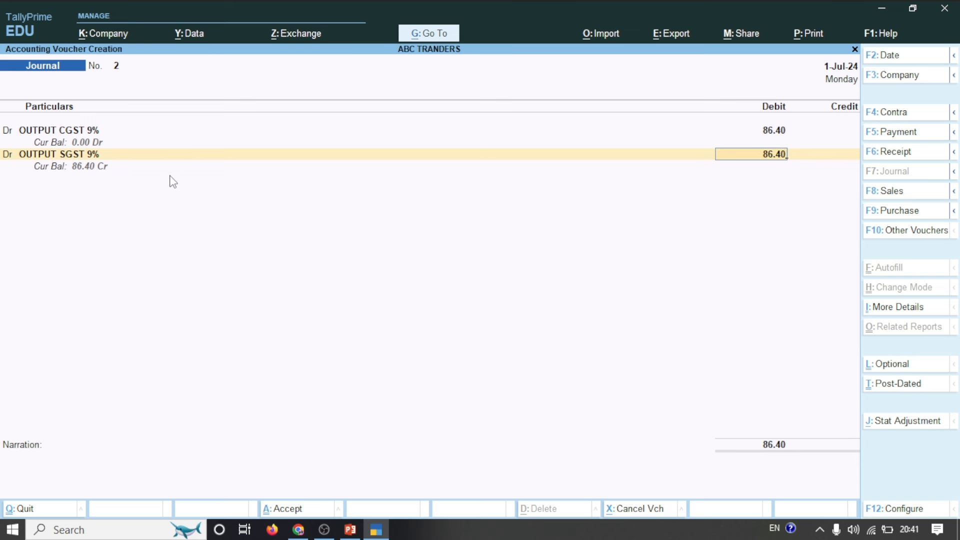
{"action": "key", "text": "Return"}
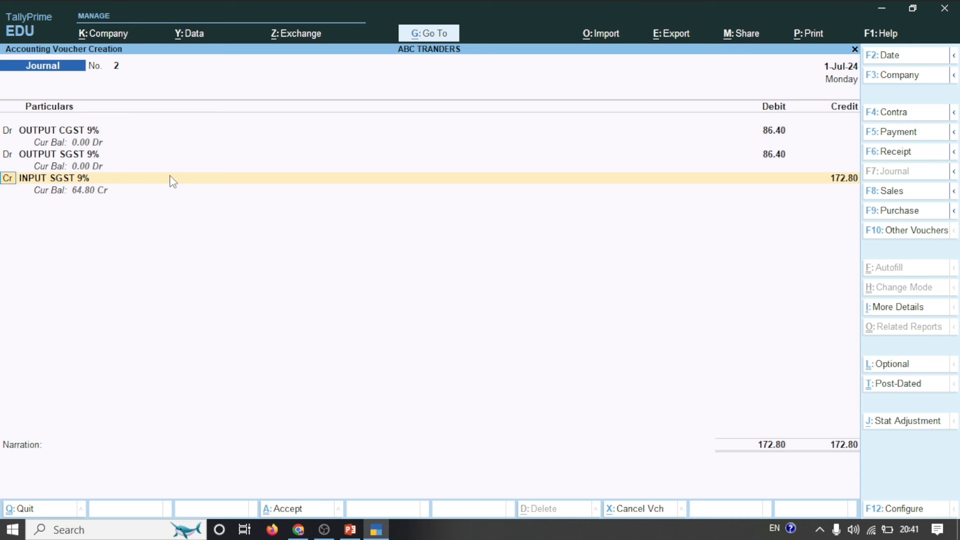
Credit INPUT CGST 9% with 108 on the journal's third line
{"action": "key", "text": "Return"}
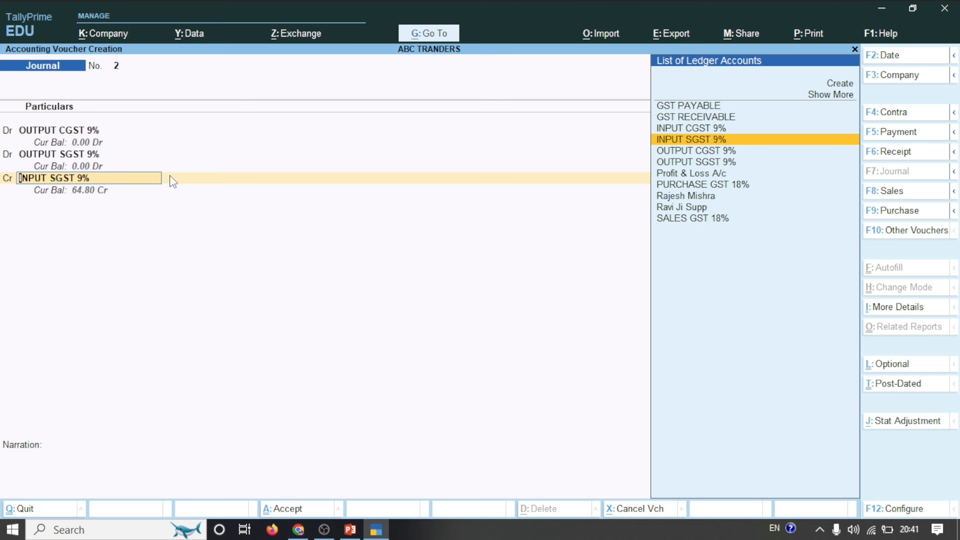
{"action": "key", "text": "Up"}
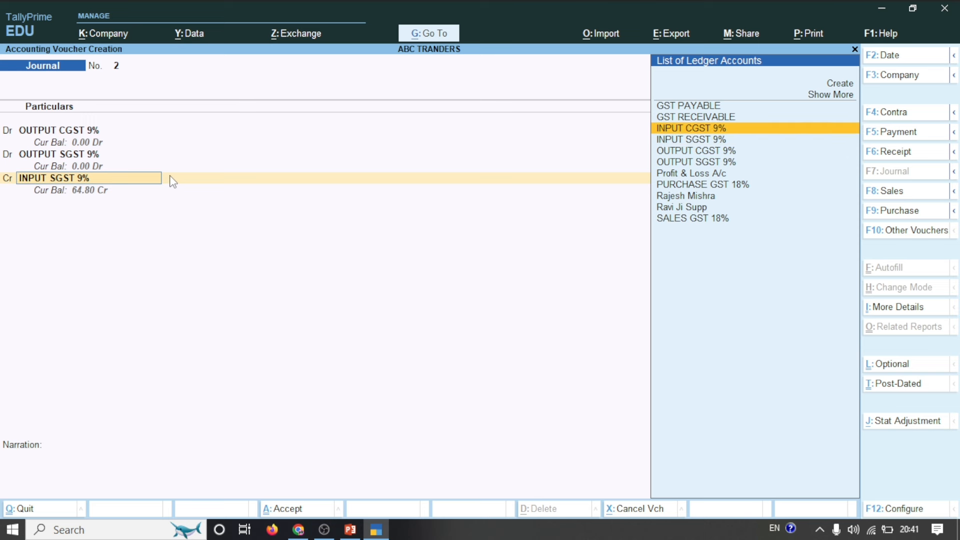
{"action": "key", "text": "Return"}
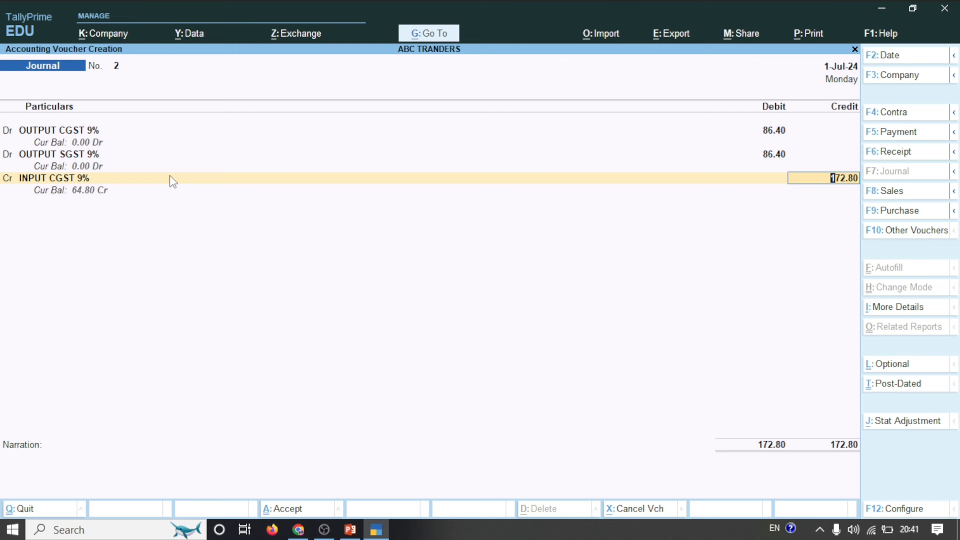
{"action": "type", "text": "108"}
{"action": "key", "text": "Return"}
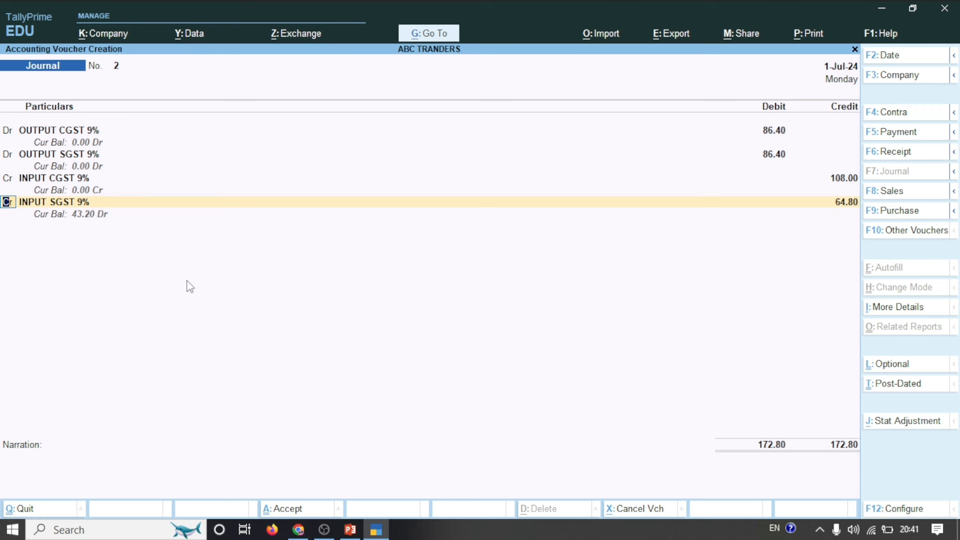
Credit INPUT SGST 9% with 108 on the journal's fourth line
{"action": "key", "text": "Return"}
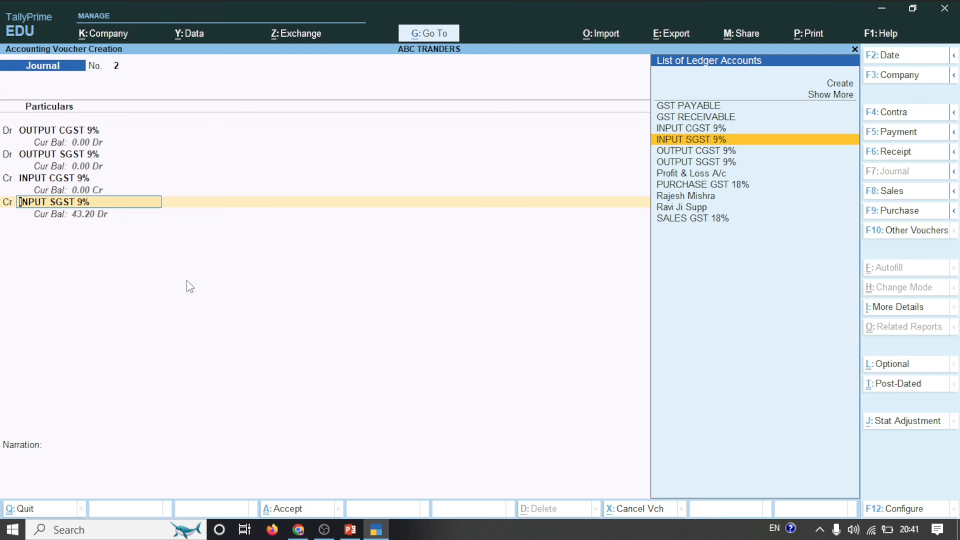
{"action": "key", "text": "Return"}
{"action": "type", "text": "108"}
{"action": "key", "text": "Return"}
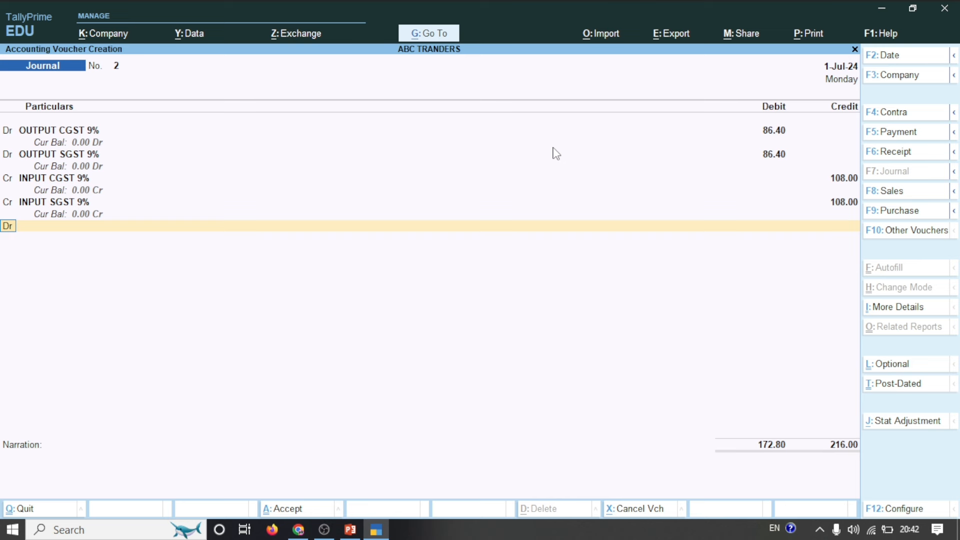
Debit GST RECEIVABLE with the balancing 43.20, leave the narration blank, and save the journal voucher
{"action": "key", "text": "Return"}
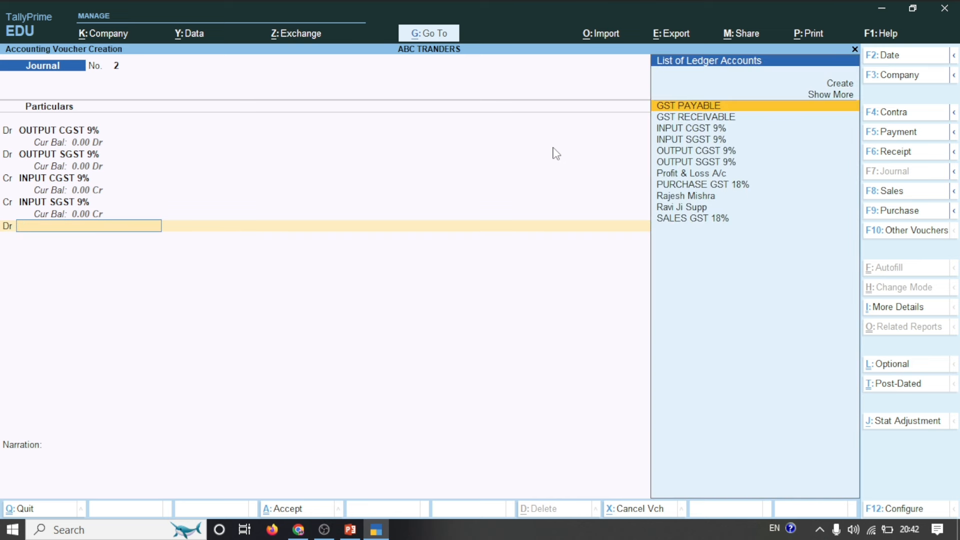
{"action": "key", "text": "Down"}
{"action": "key", "text": "Return"}
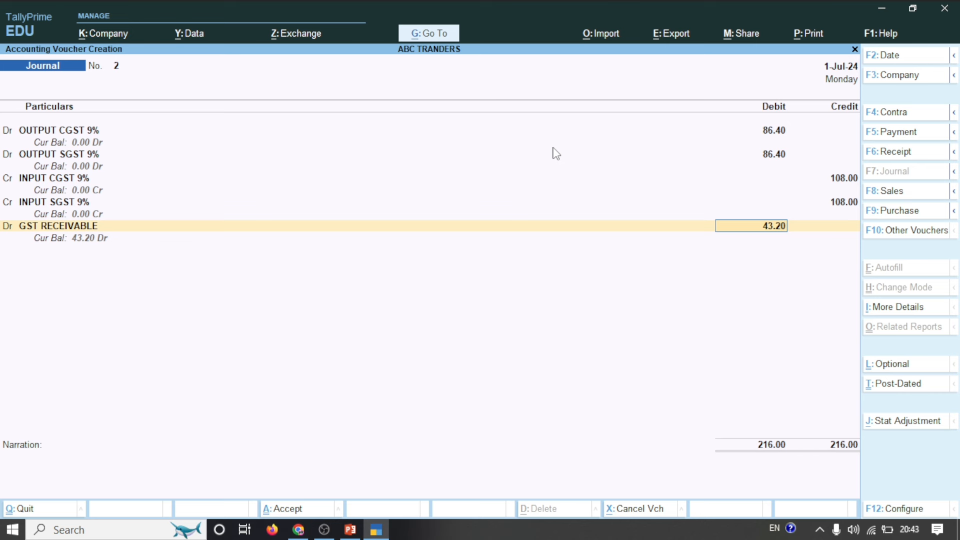
{"action": "key", "text": "Return"}
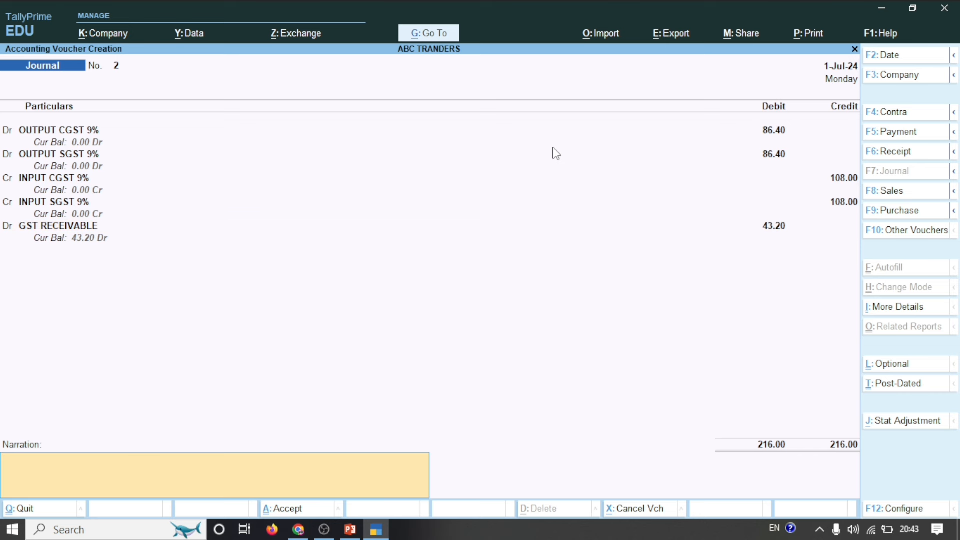
{"action": "key", "text": "Return"}
{"action": "key", "text": "Return"}
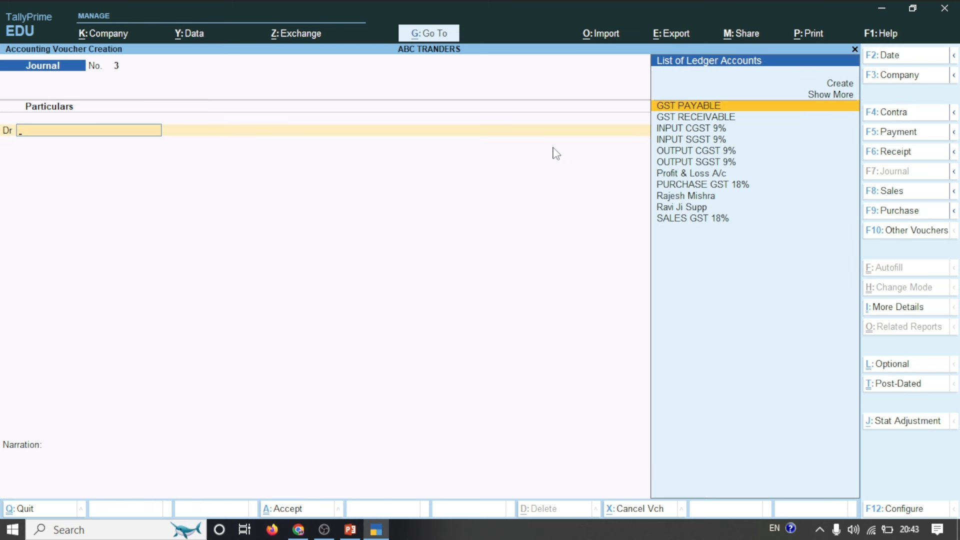
Reopen the saved GST adjustment journal to review it, and return to the Gateway of Tally without changing it
{"action": "key", "text": "Page_Up"}
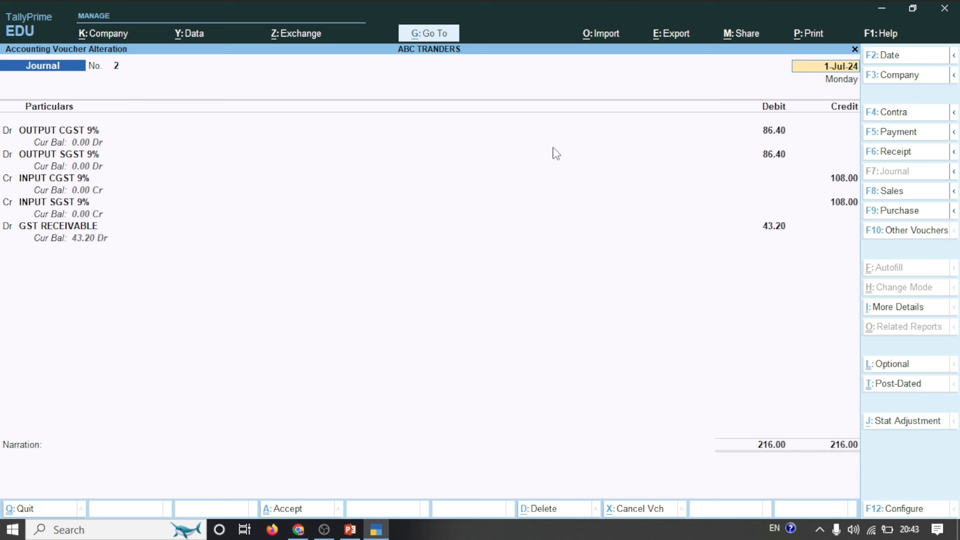
{"action": "key", "text": "BackSpace"}
{"action": "key", "text": "Escape"}
{"action": "key", "text": "y"}
{"action": "key", "text": "Escape"}
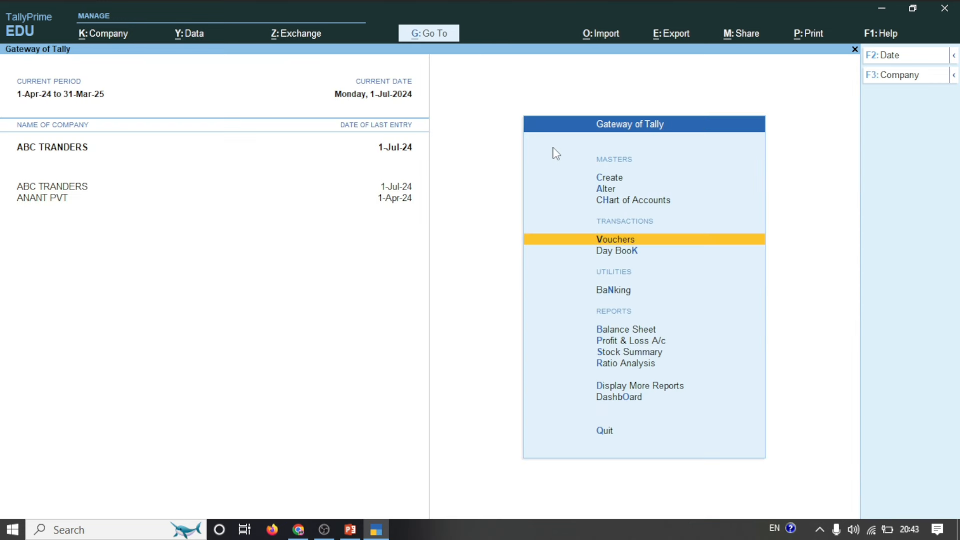
Open the Account Books reports from the additional reports list
{"action": "key", "text": "Down"}
{"action": "key", "text": "Down"}
{"action": "key", "text": "Down"}
{"action": "key", "text": "Down"}
{"action": "key", "text": "Down"}
{"action": "key", "text": "Down"}
{"action": "key", "text": "Up"}
{"action": "key", "text": "Up"}
{"action": "key", "text": "Down"}
{"action": "key", "text": "Down"}
{"action": "key", "text": "Down"}
{"action": "key", "text": "Down"}
{"action": "key", "text": "Up"}
{"action": "key", "text": "Return"}
{"action": "key", "text": "Down"}
{"action": "key", "text": "Down"}
{"action": "key", "text": "Down"}
{"action": "key", "text": "Down"}
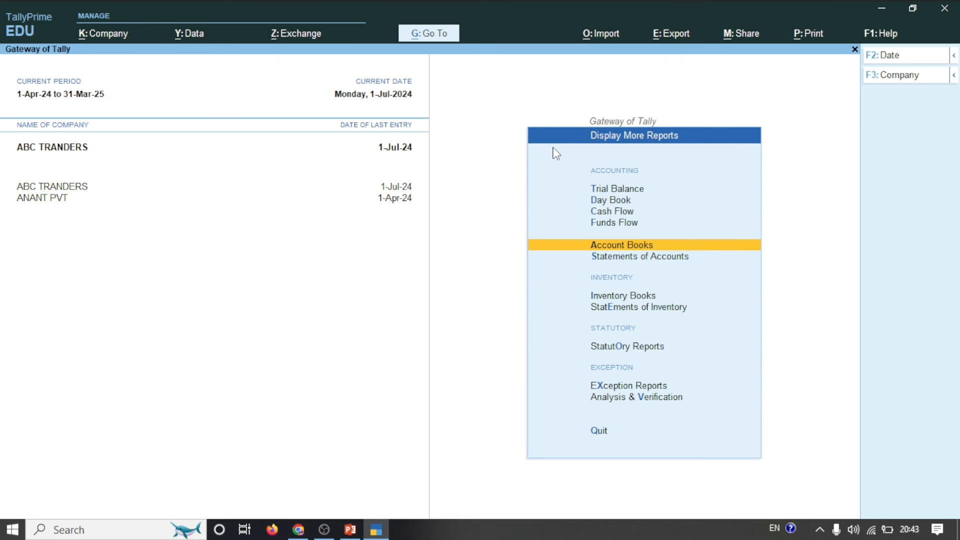
{"action": "key", "text": "Return"}
Open the Group Summary for Duties & Taxes to check the remaining tax ledger balances
{"action": "key", "text": "Down"}
{"action": "key", "text": "Down"}
{"action": "key", "text": "Up"}
{"action": "key", "text": "Down"}
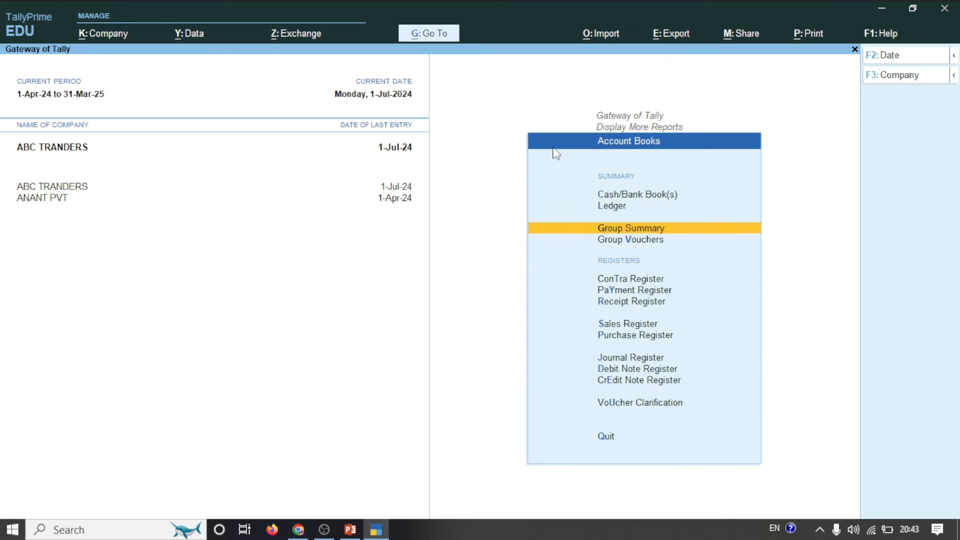
{"action": "key", "text": "Return"}
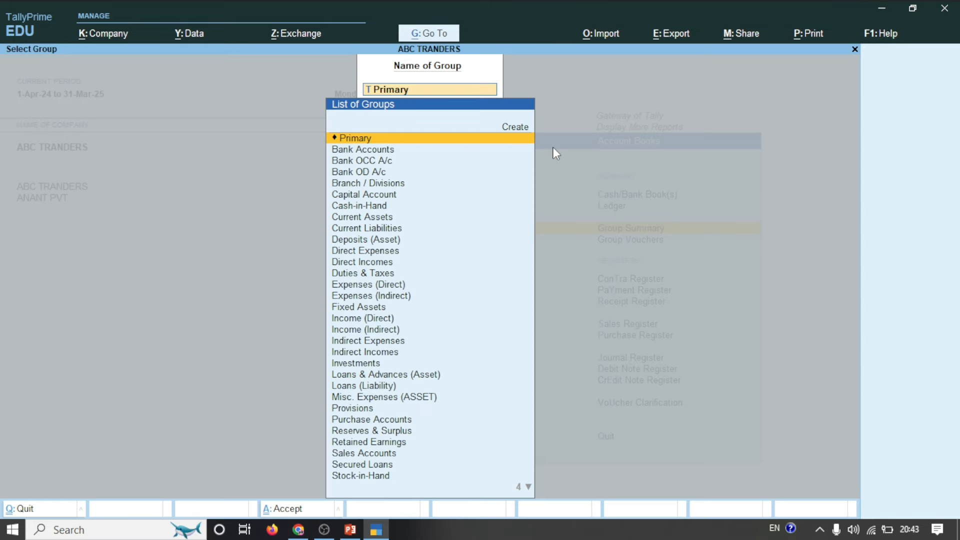
{"action": "type", "text": "Tax"}
{"action": "key", "text": "Return"}
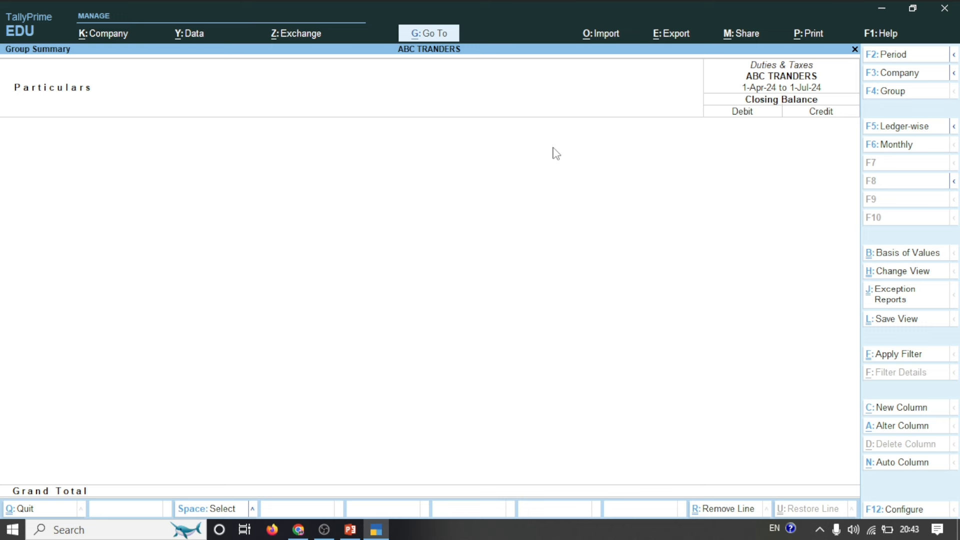
Close the Duties & Taxes summary and leave the account reports for the Gateway of Tally
{"action": "key", "text": "Escape"}
{"action": "key", "text": "Escape"}
{"action": "key", "text": "Escape"}
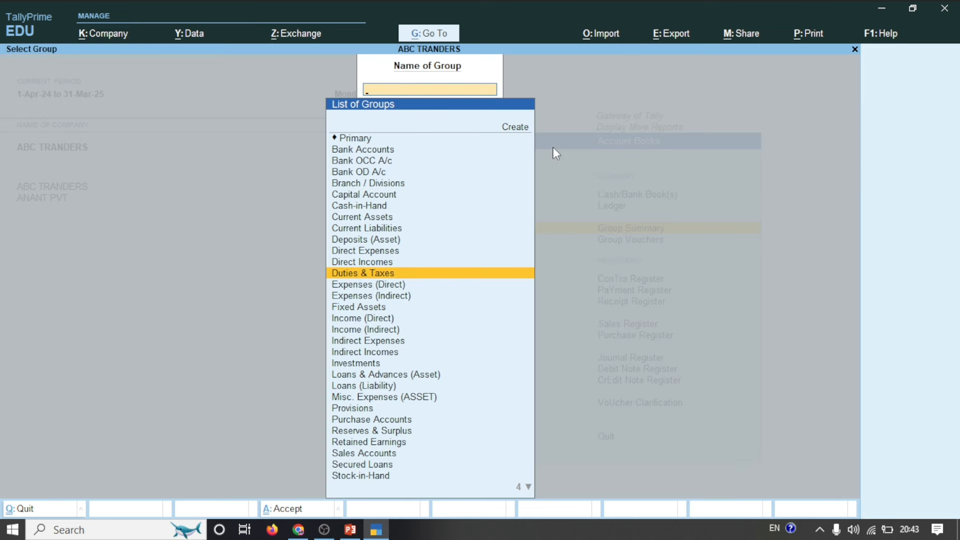
{"action": "key", "text": "Down"}
{"action": "key", "text": "Down"}
{"action": "key", "text": "Escape"}
{"action": "key", "text": "Down"}
{"action": "key", "text": "Down"}
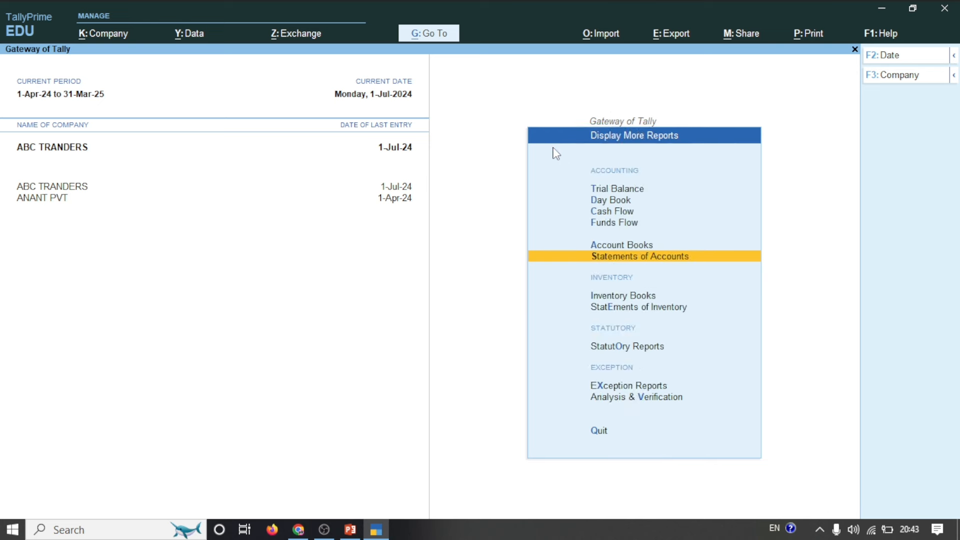
{"action": "key", "text": "Escape"}
{"action": "key", "text": "Down"}
{"action": "key", "text": "Escape"}
{"action": "key", "text": "Escape"}
Open the Balance Sheet and drill into Current Assets to check the GST RECEIVABLE balance
{"action": "key", "text": "Up"}
{"action": "key", "text": "Up"}
{"action": "key", "text": "Up"}
{"action": "key", "text": "Up"}
{"action": "key", "text": "Up"}
{"action": "key", "text": "Up"}
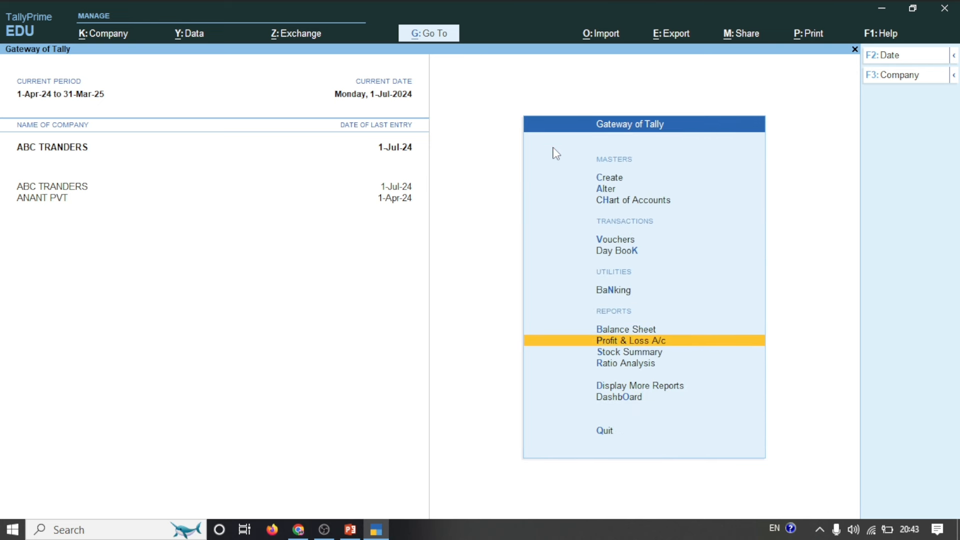
{"action": "key", "text": "Up"}
{"action": "key", "text": "Return"}
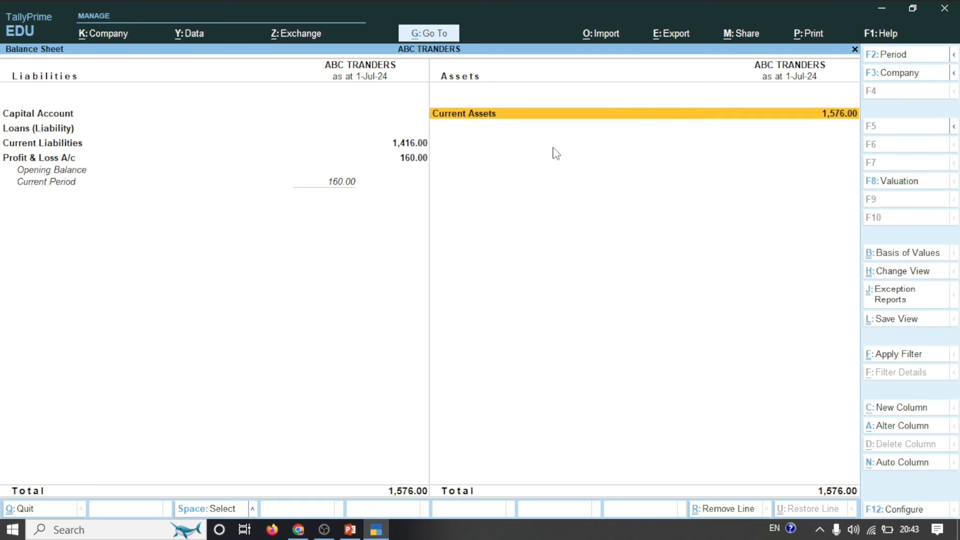
{"action": "key", "text": "Return"}
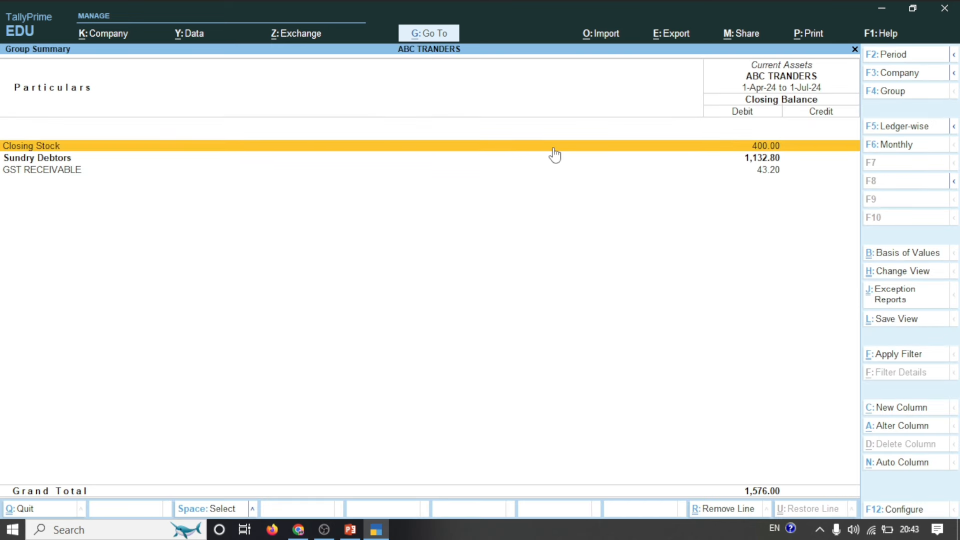
{"action": "key", "text": "Down"}
{"action": "key", "text": "Down"}
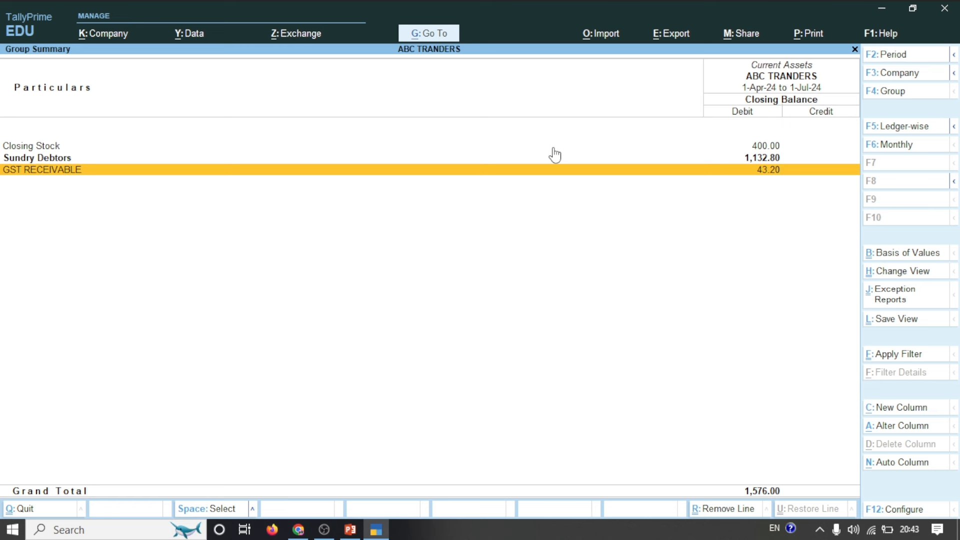